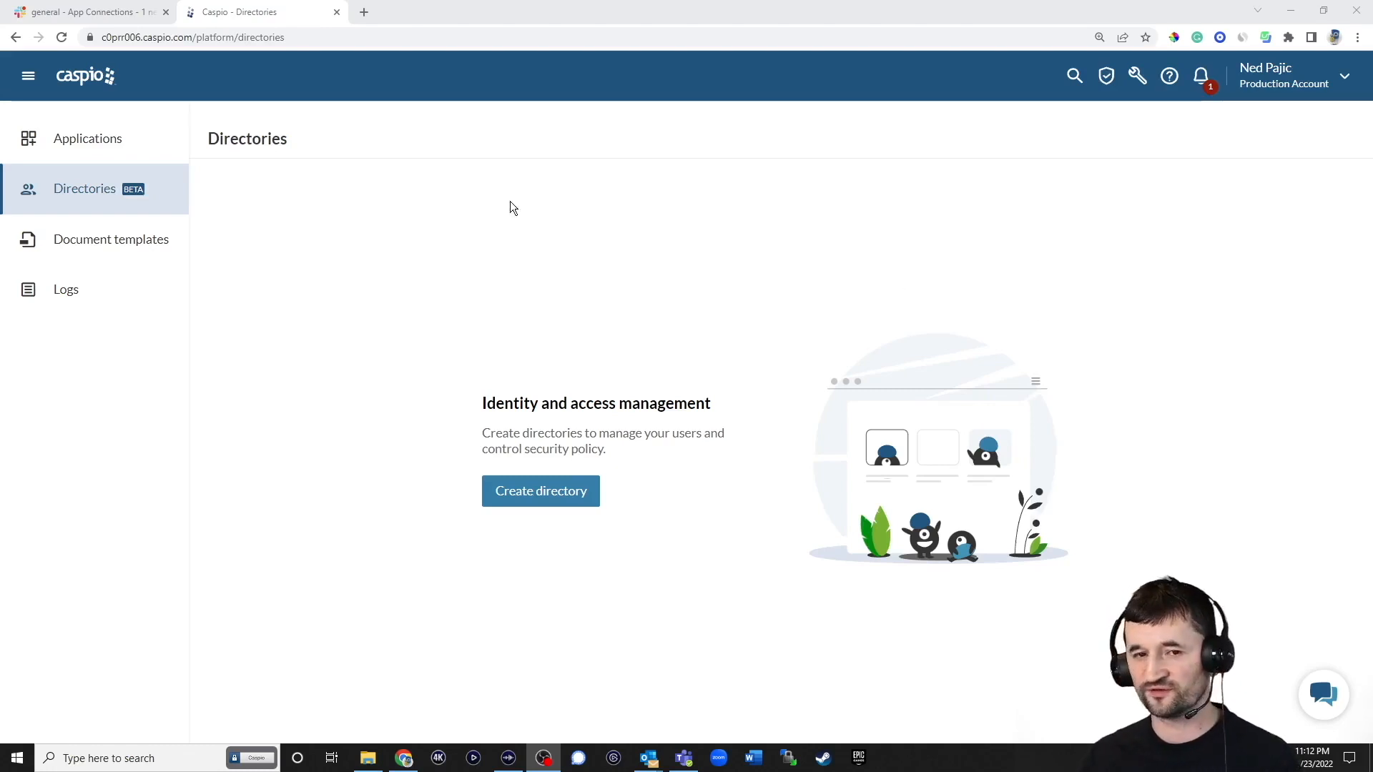
# Create a new Caspio directory named Marketing
pyautogui.click(119, 20)
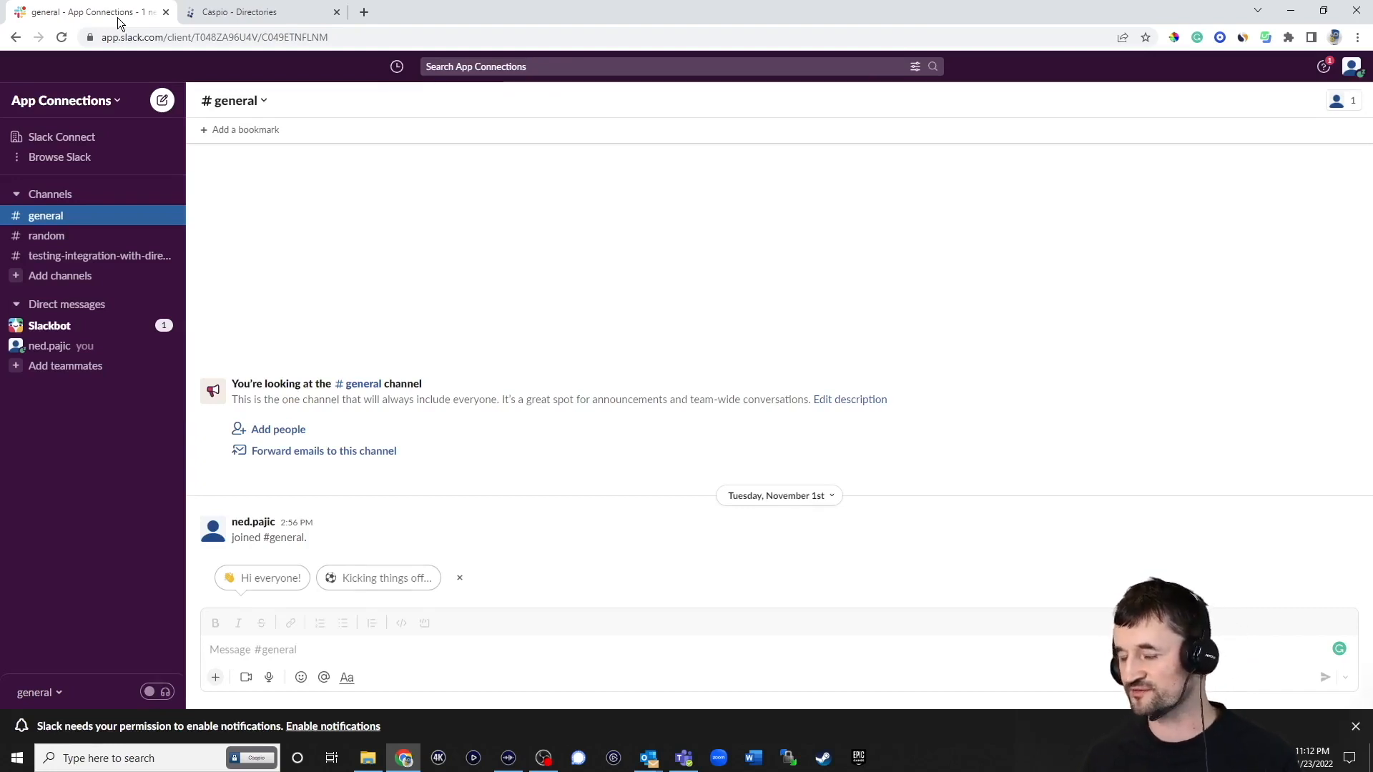
pyautogui.click(252, 15)
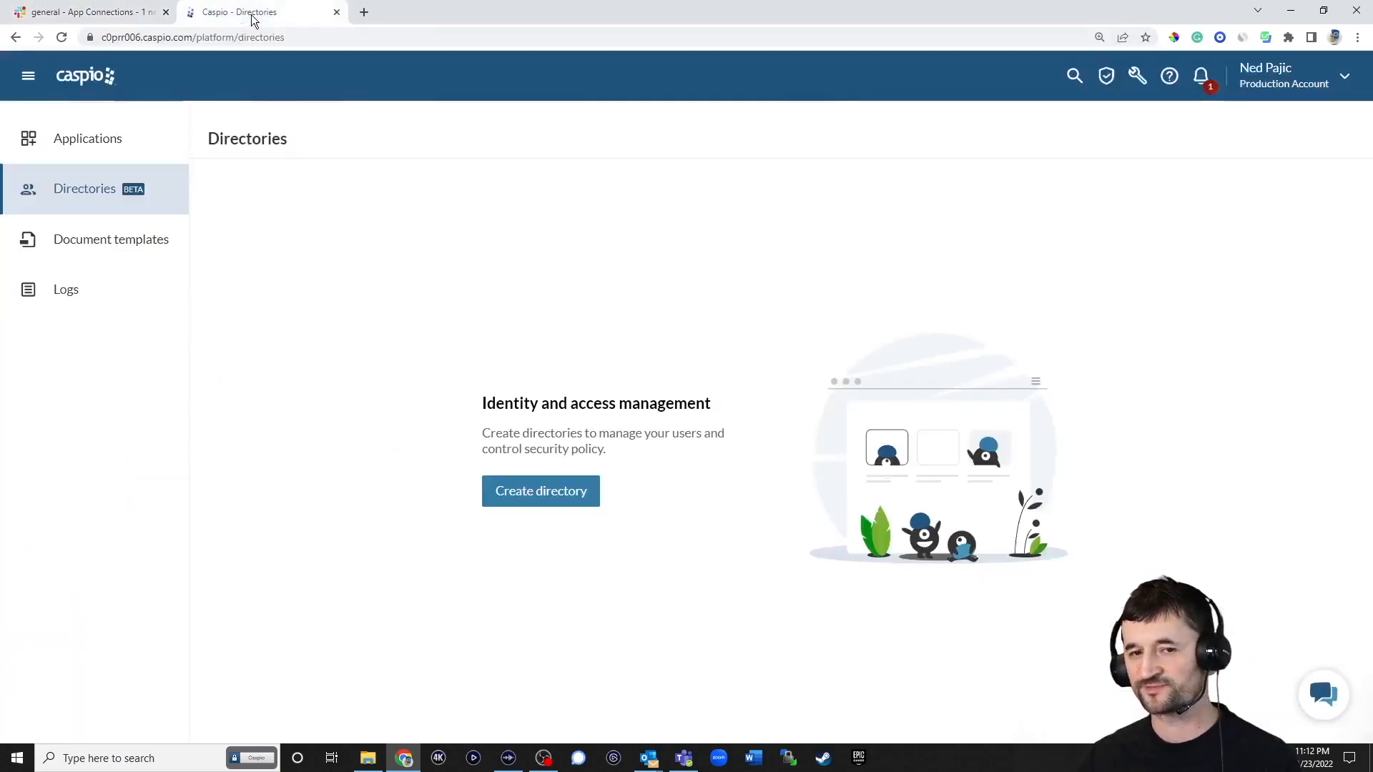
pyautogui.click(552, 493)
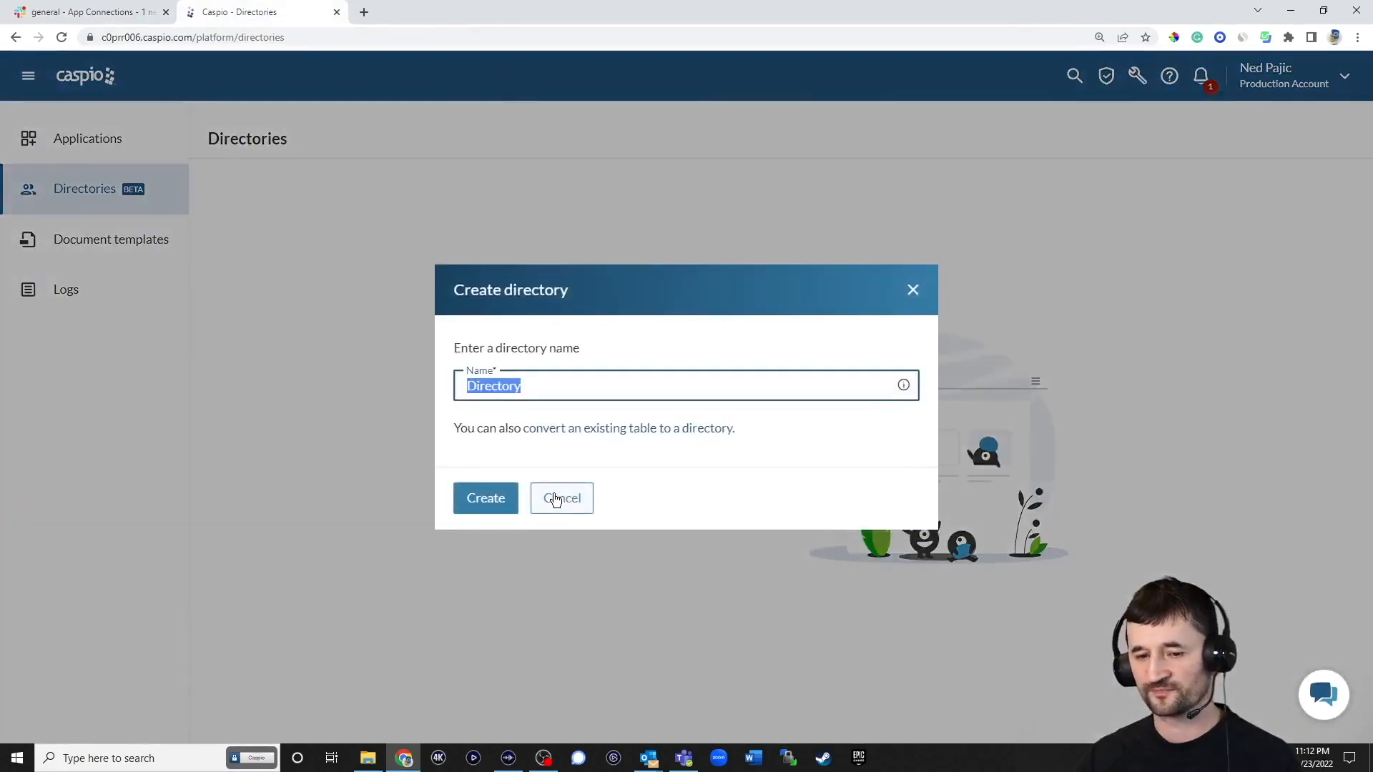
pyautogui.write('Marketing')
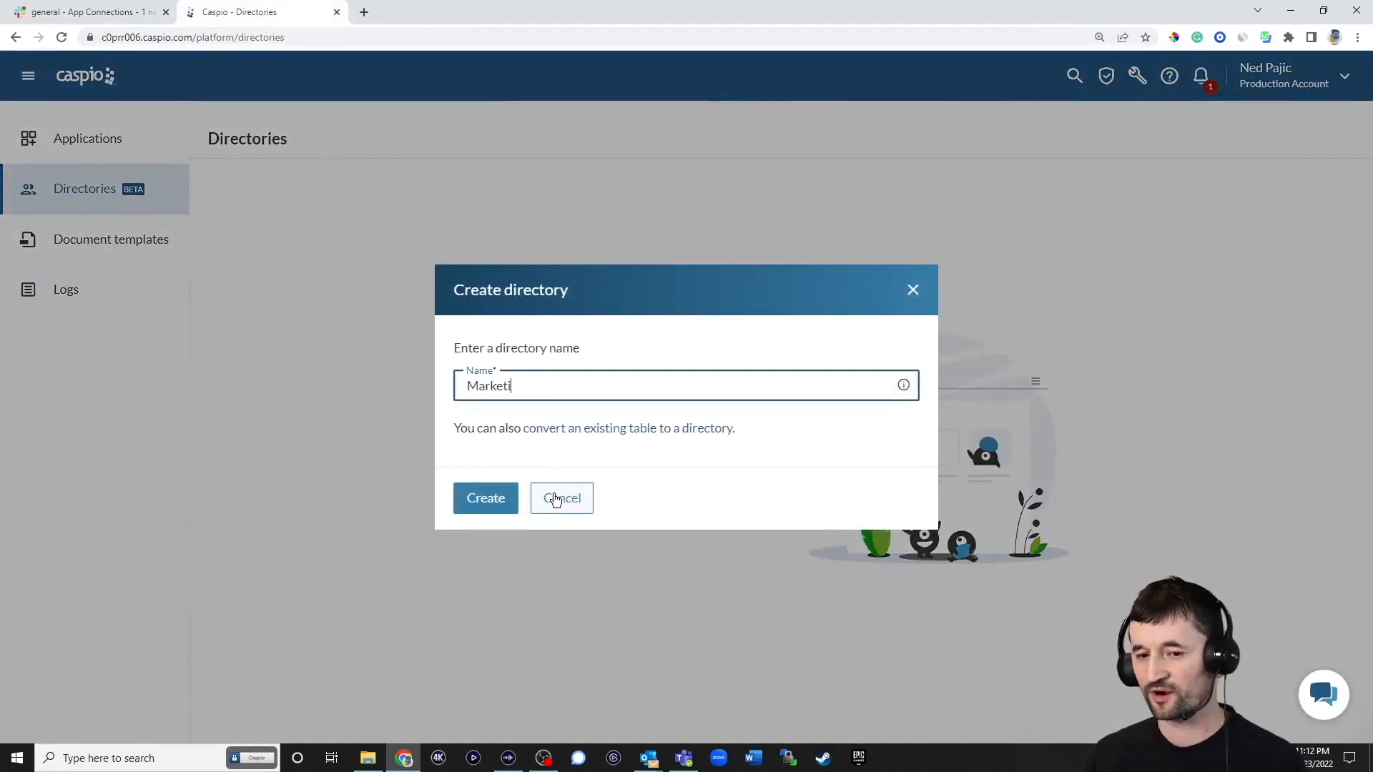
pyautogui.click(496, 500)
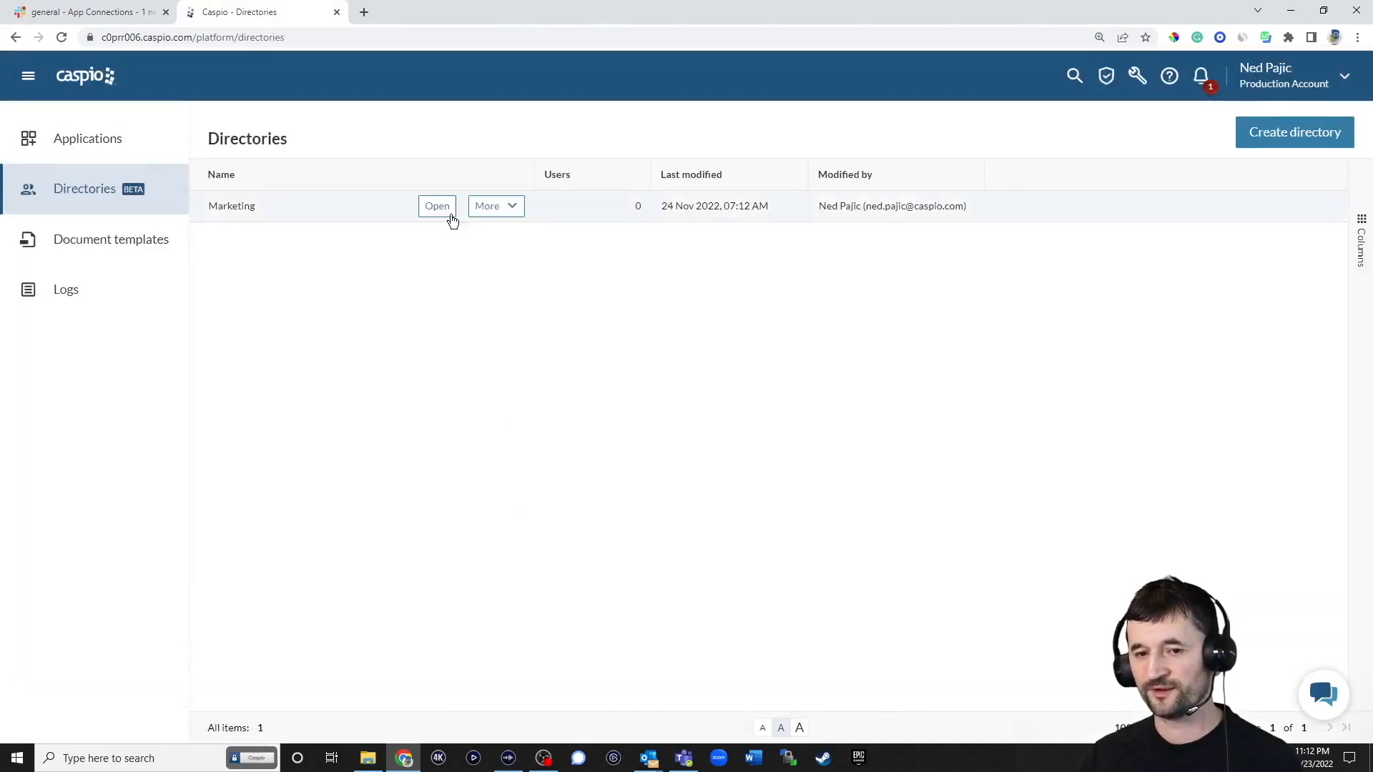
# In the Marketing directory, start a new app connection named Slack
pyautogui.click(448, 210)
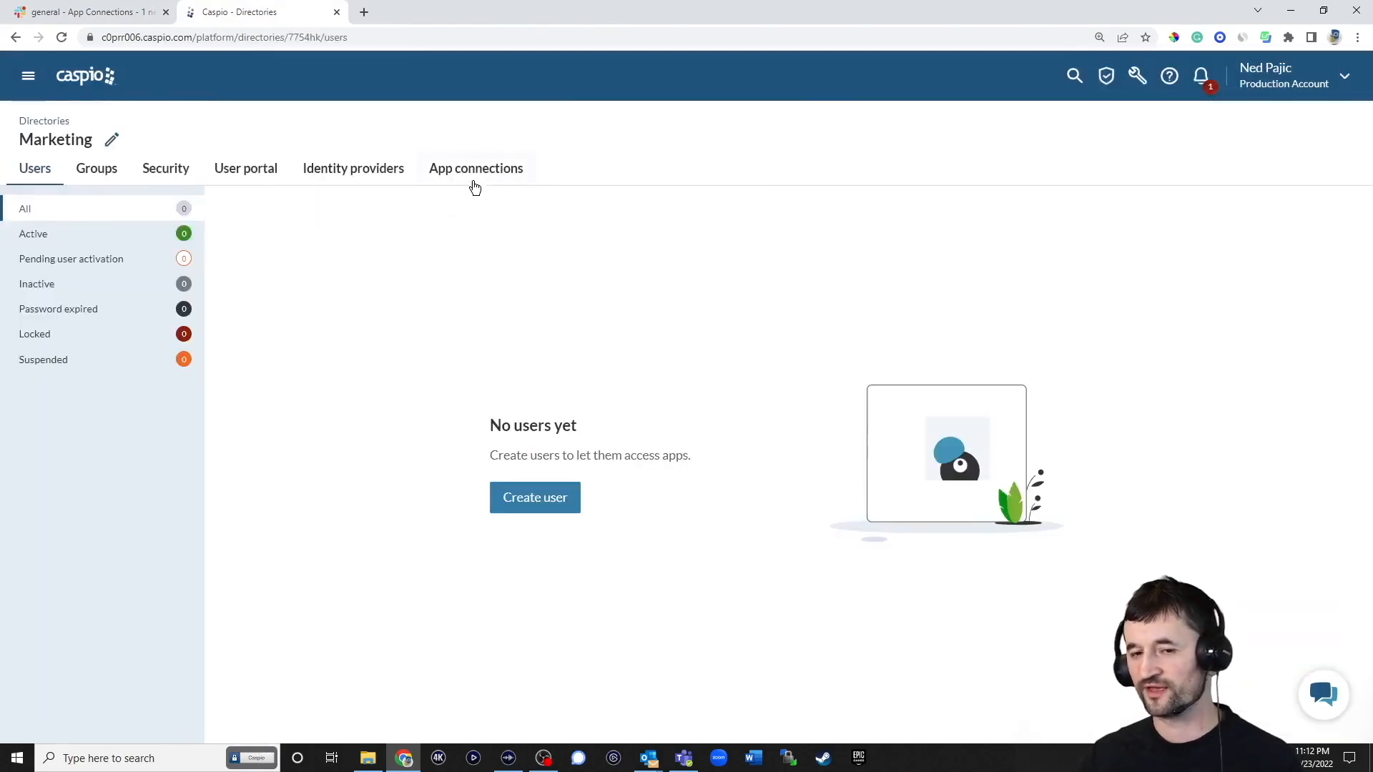
pyautogui.click(477, 172)
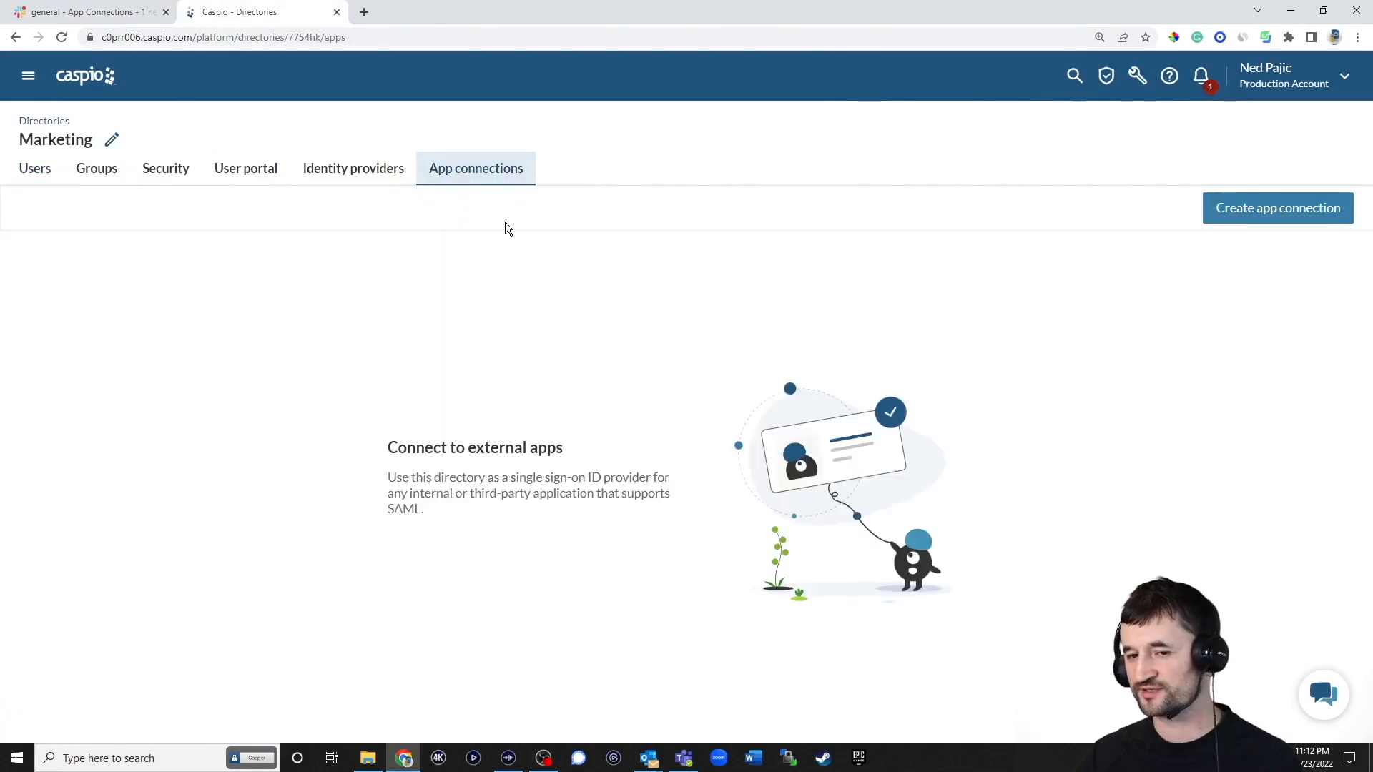
pyautogui.click(1242, 214)
pyautogui.click(1168, 224)
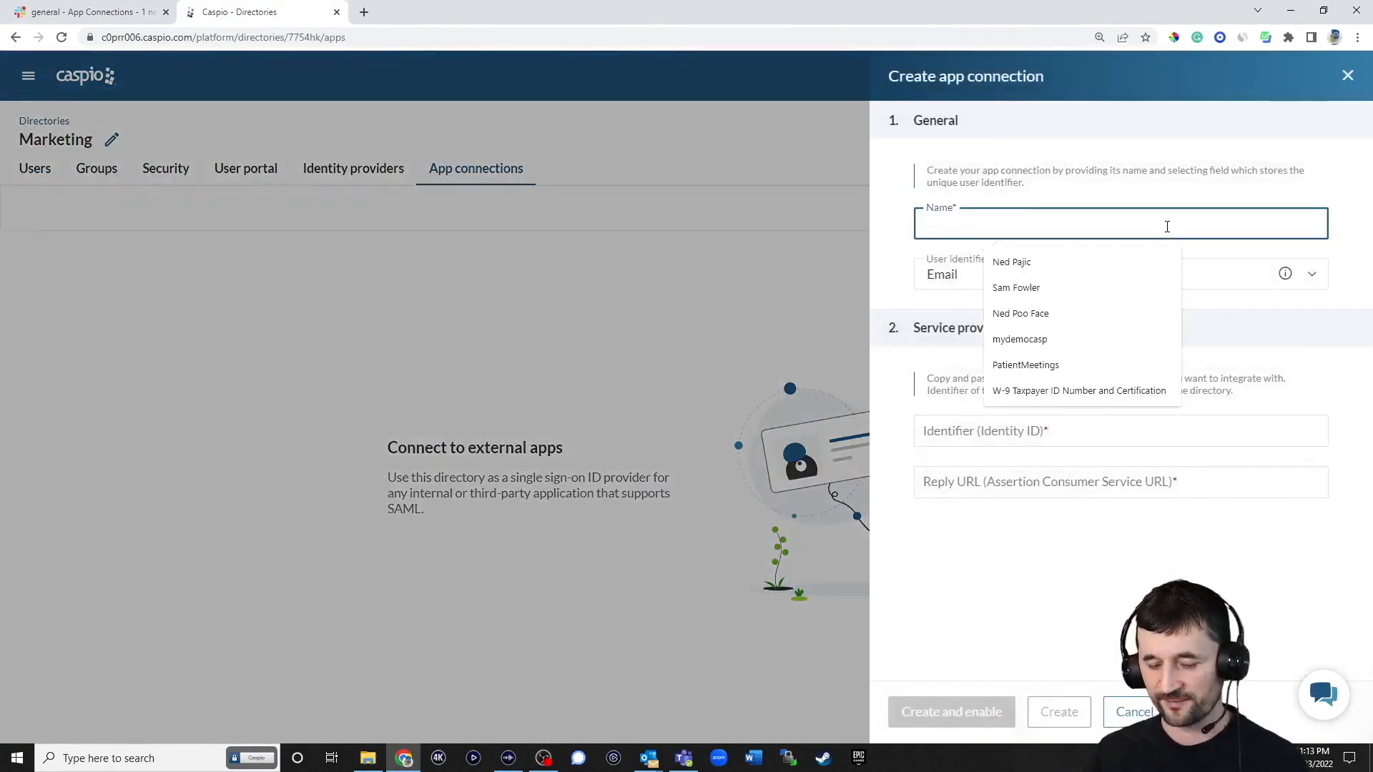
pyautogui.write('Slack')
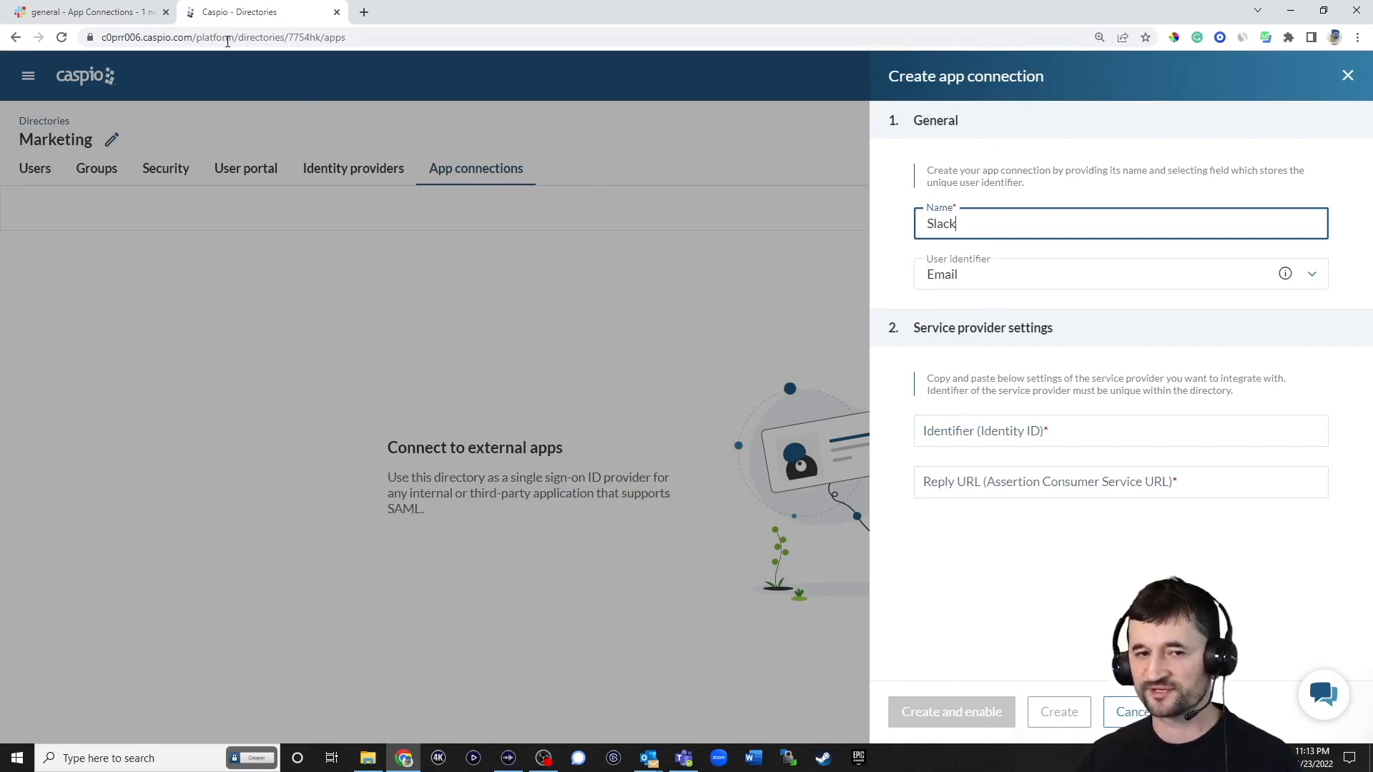
pyautogui.click(129, 13)
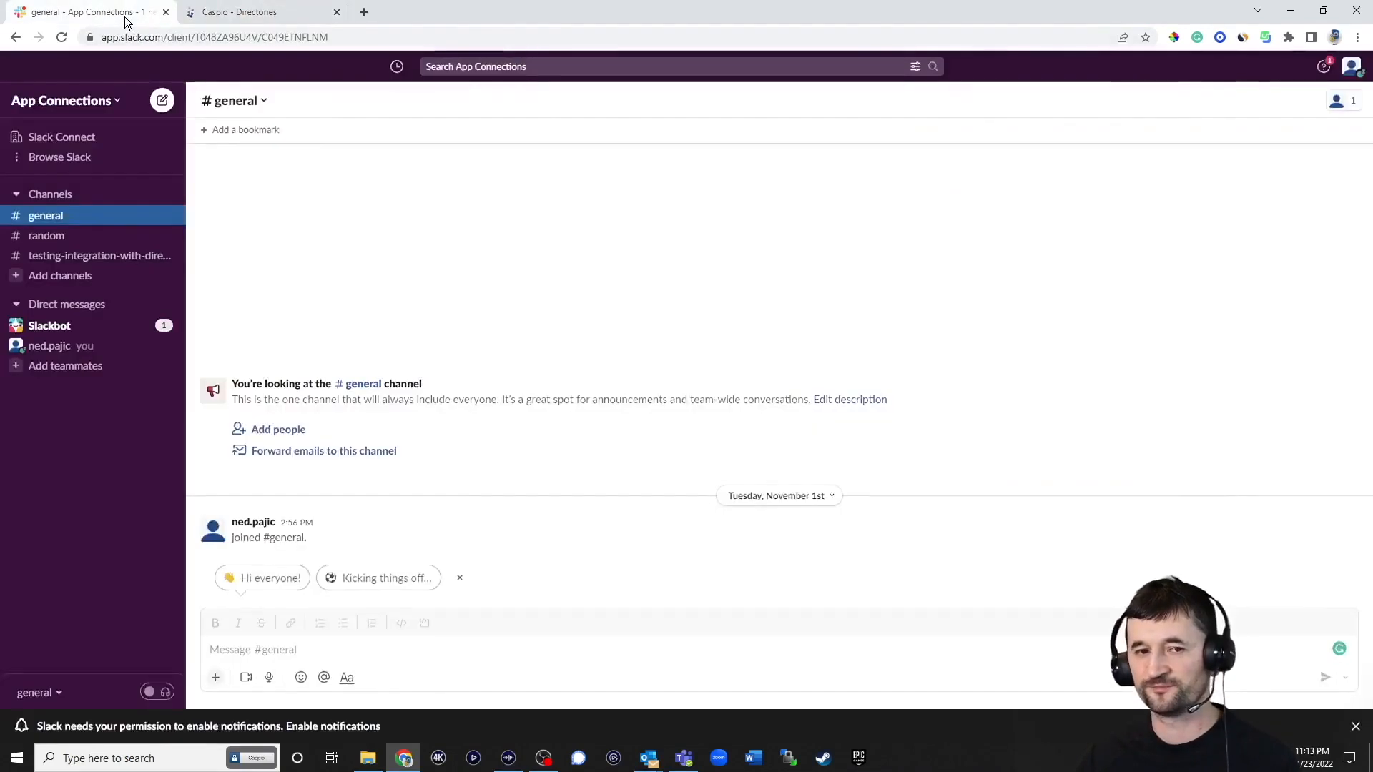
# Open SAML authentication configuration from the App Connections workspace's Authentication settings
pyautogui.click(122, 101)
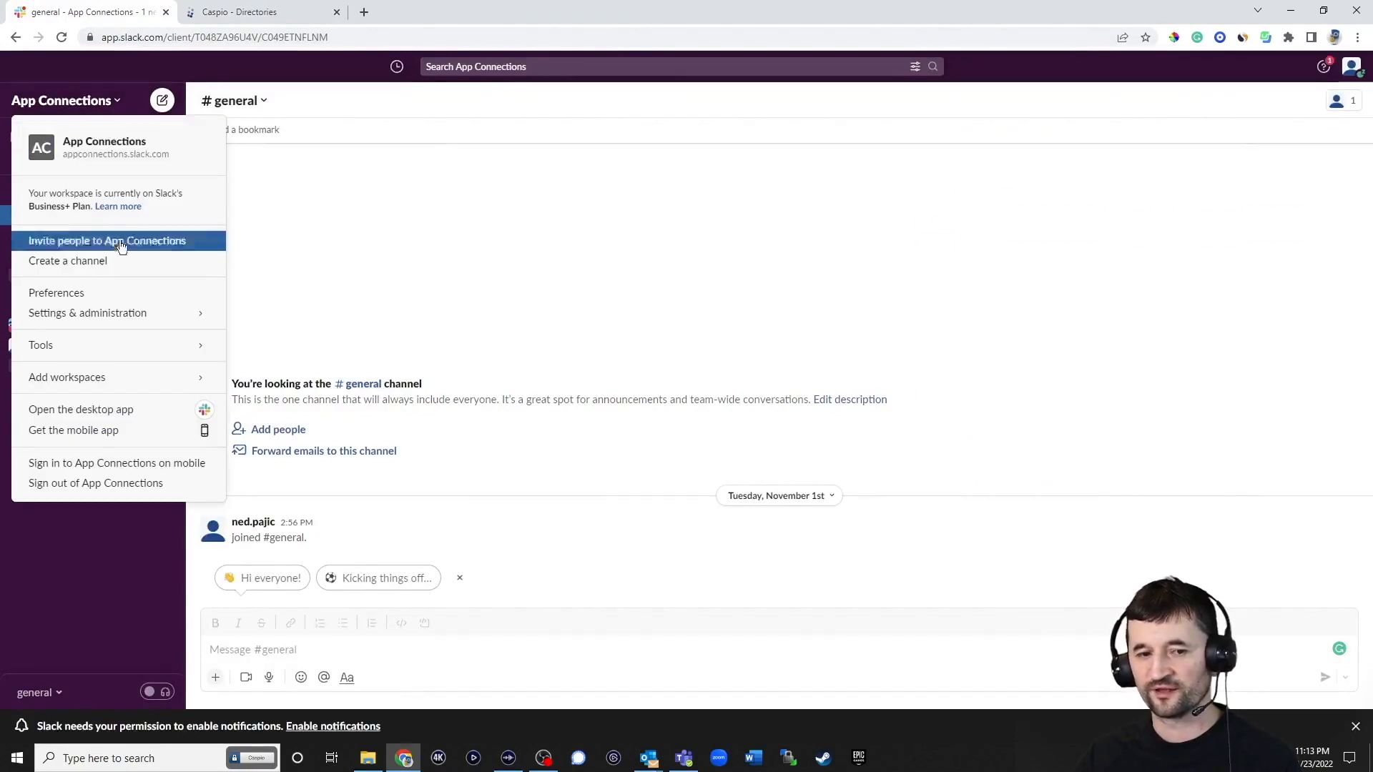
pyautogui.moveTo(108, 315)
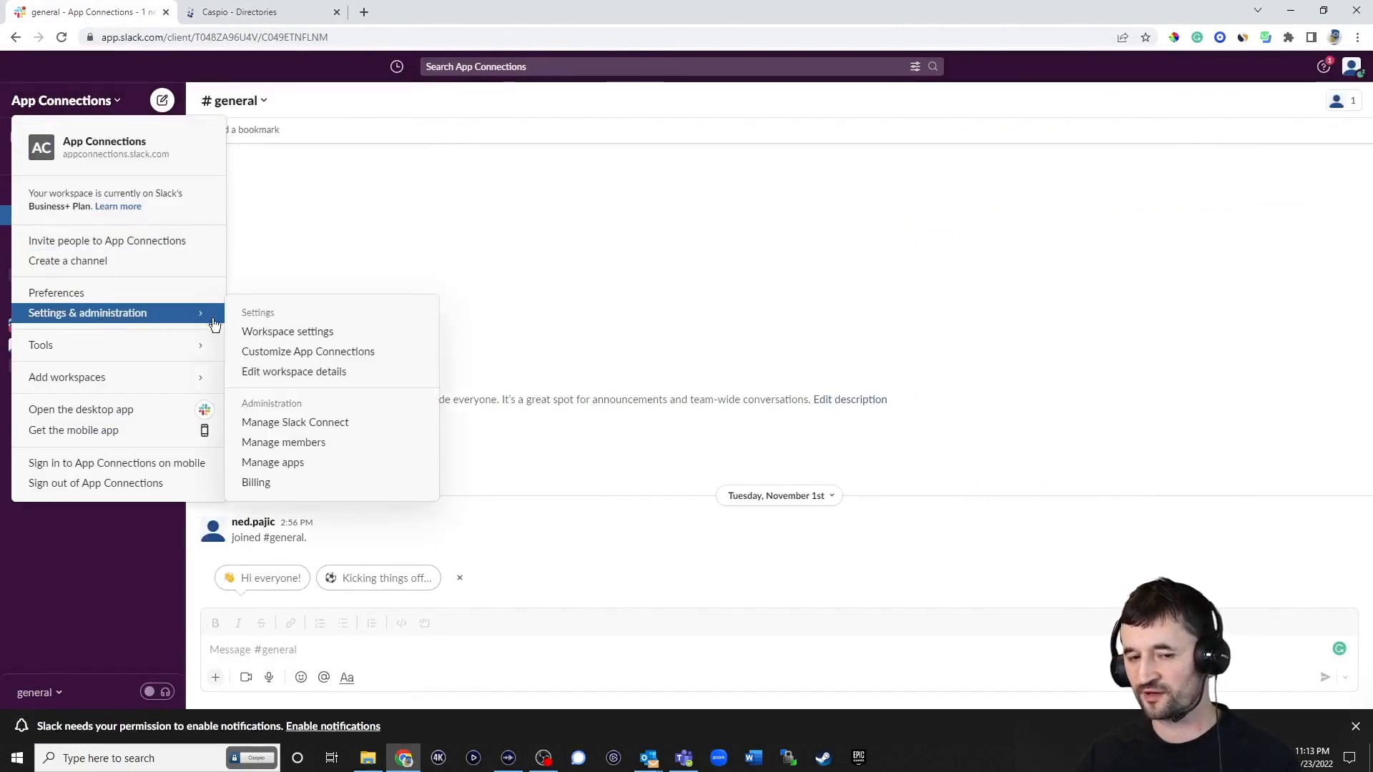
pyautogui.click(276, 332)
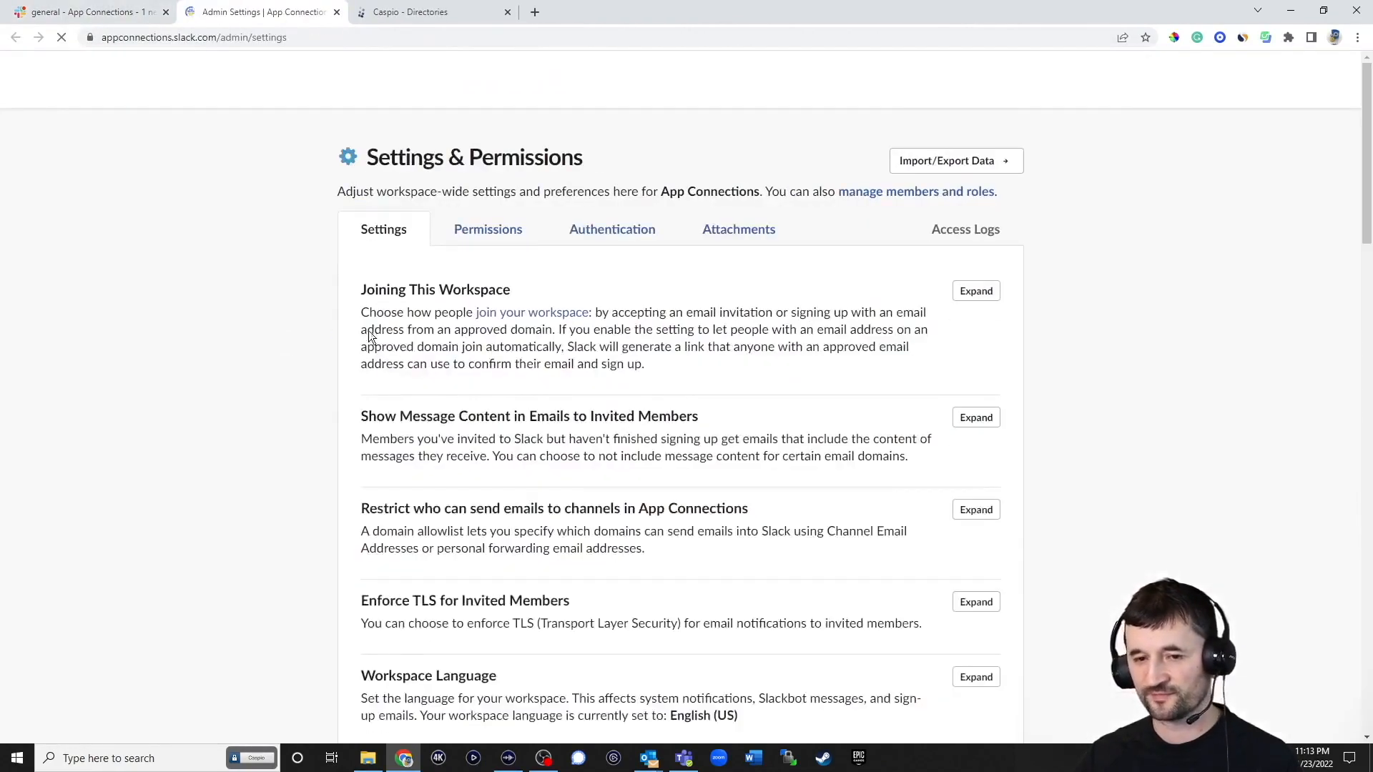
pyautogui.click(617, 229)
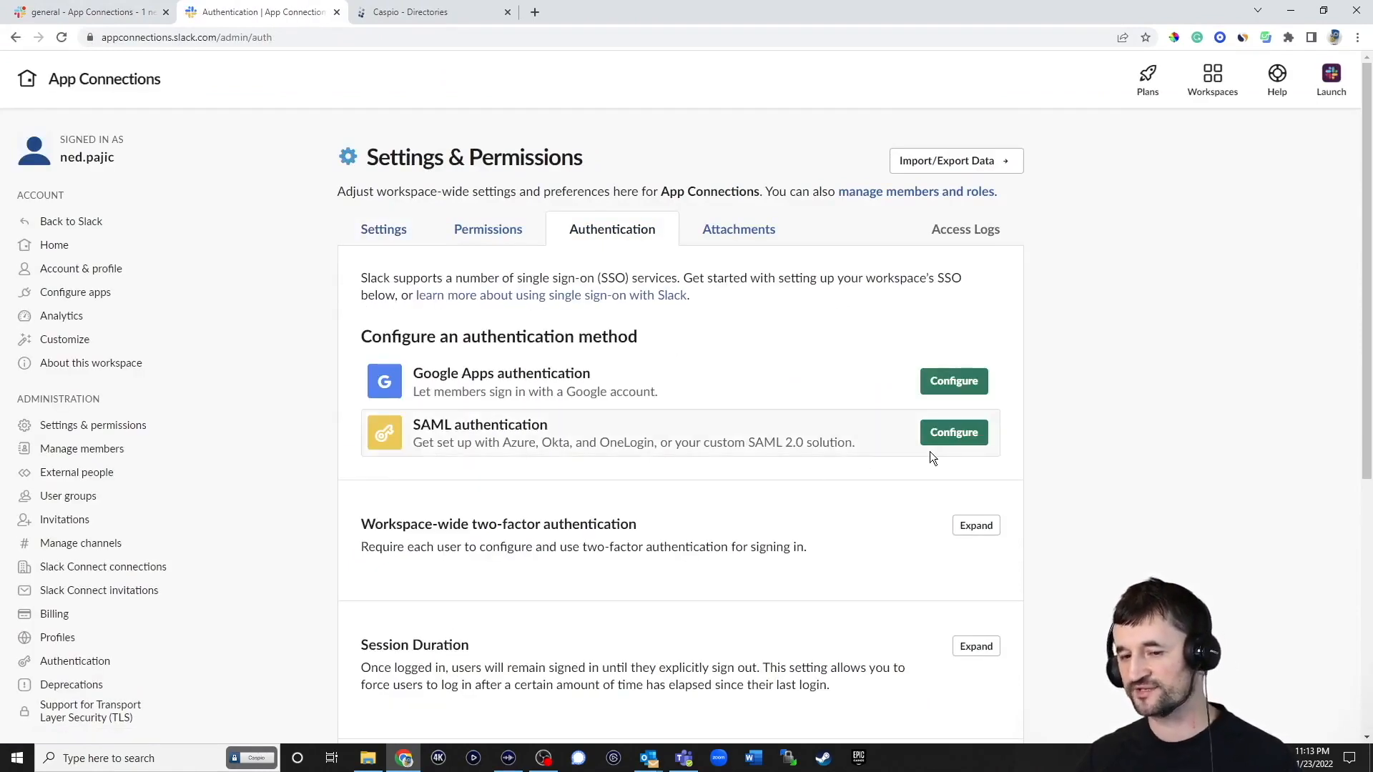
pyautogui.click(954, 434)
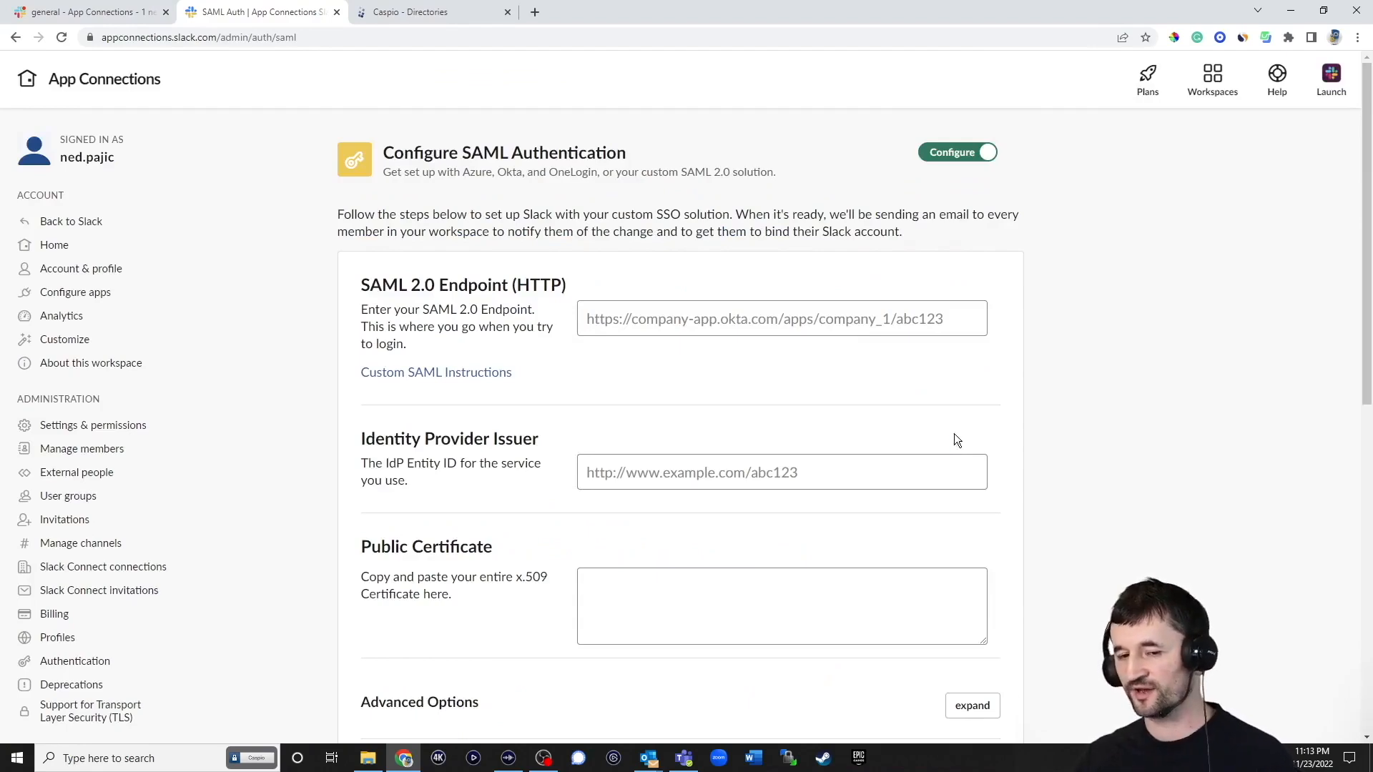
pyautogui.click(469, 376)
pyautogui.scroll(-6, 644, 345)
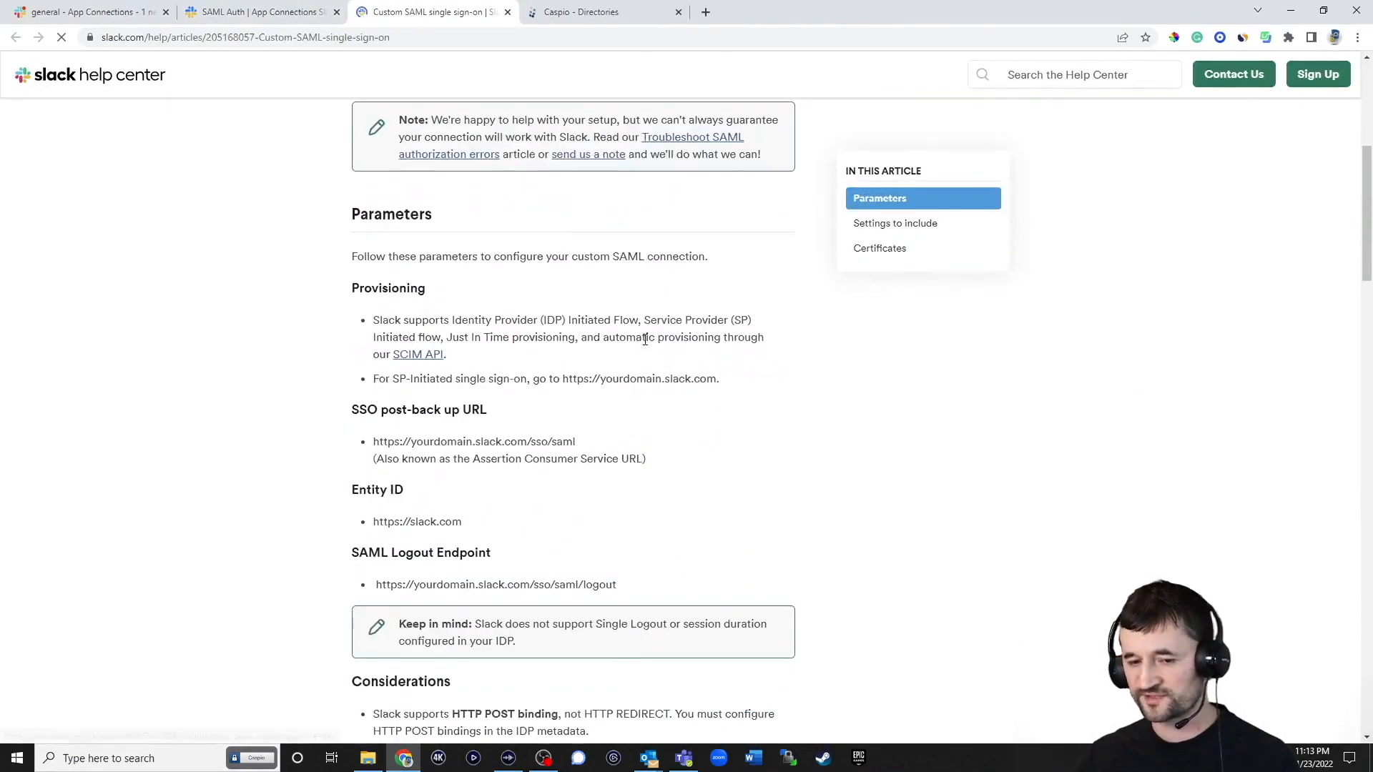
pyautogui.moveTo(483, 522); pyautogui.dragTo(386, 523)
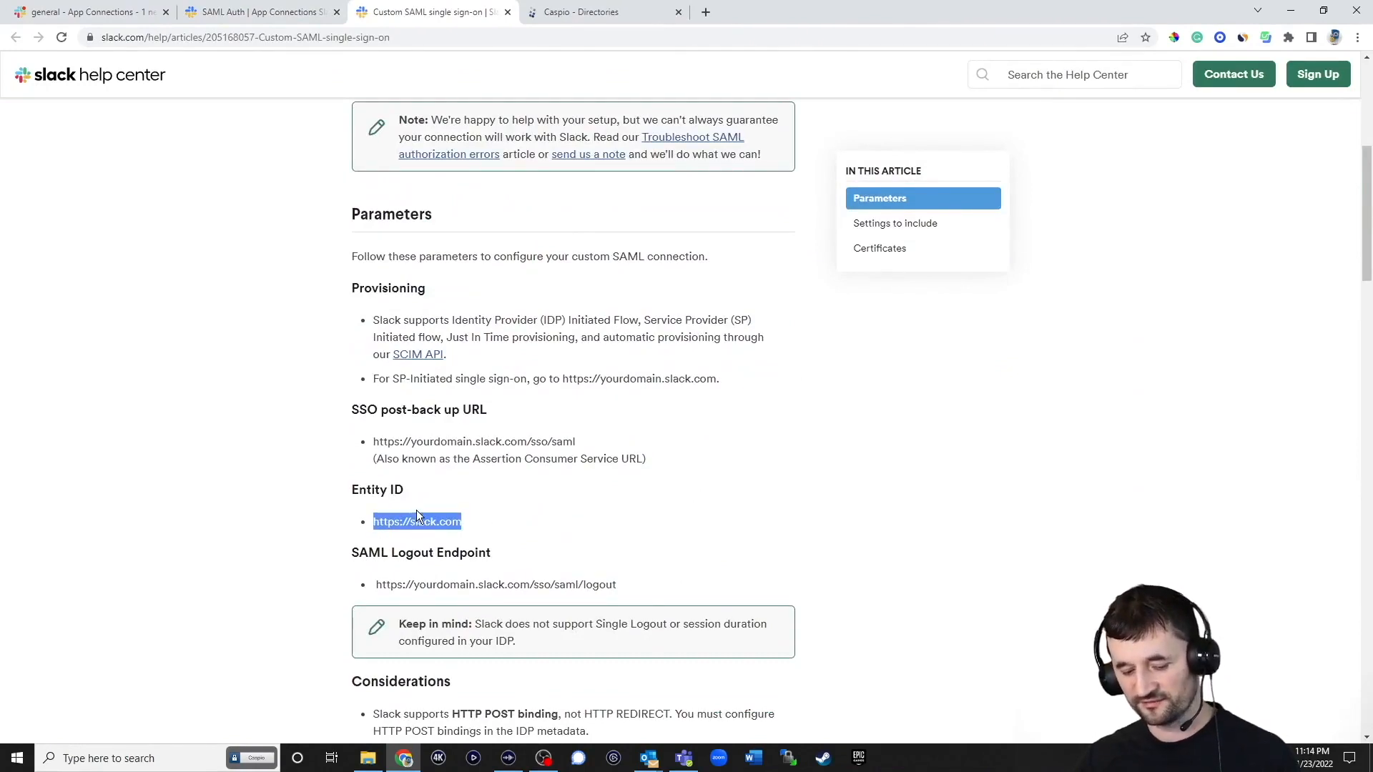
pyautogui.click(598, 25)
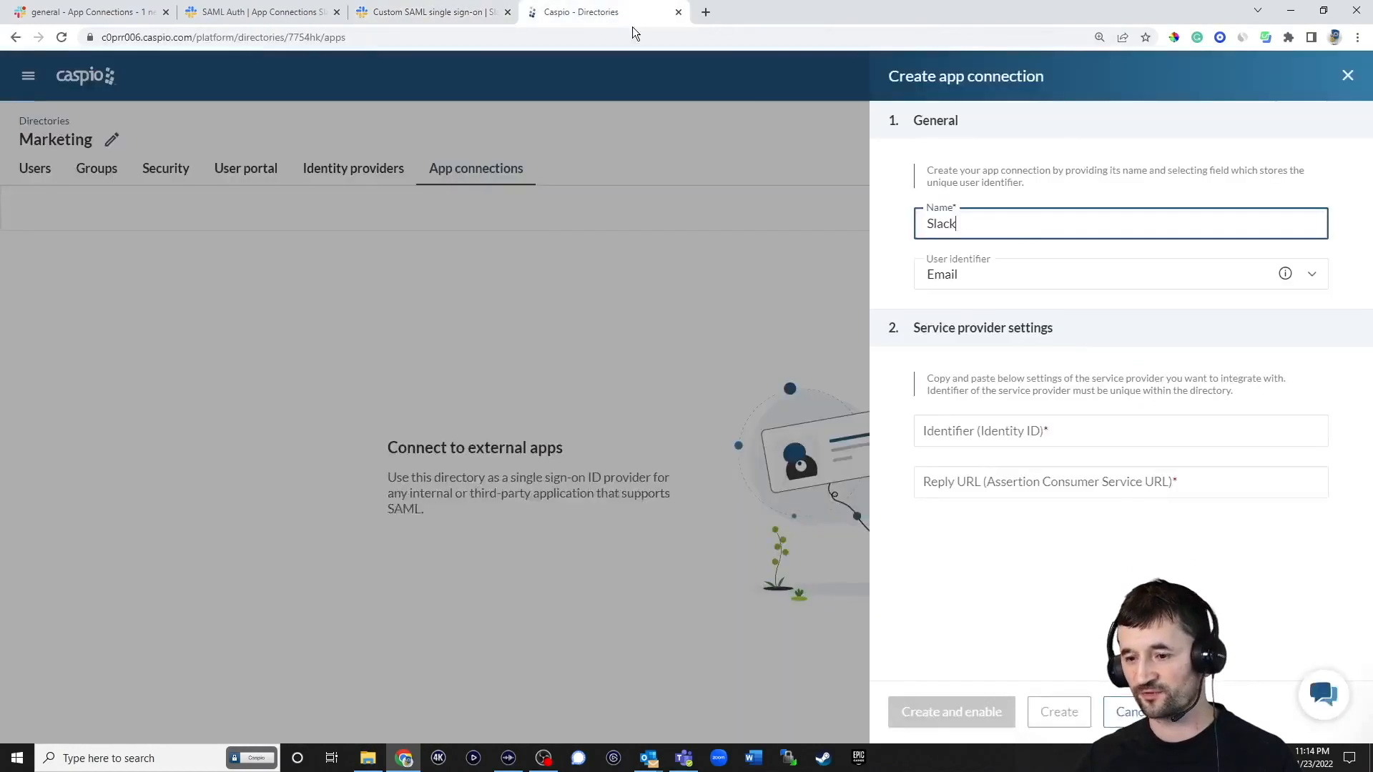
pyautogui.click(981, 429)
pyautogui.write('https://slack.com')
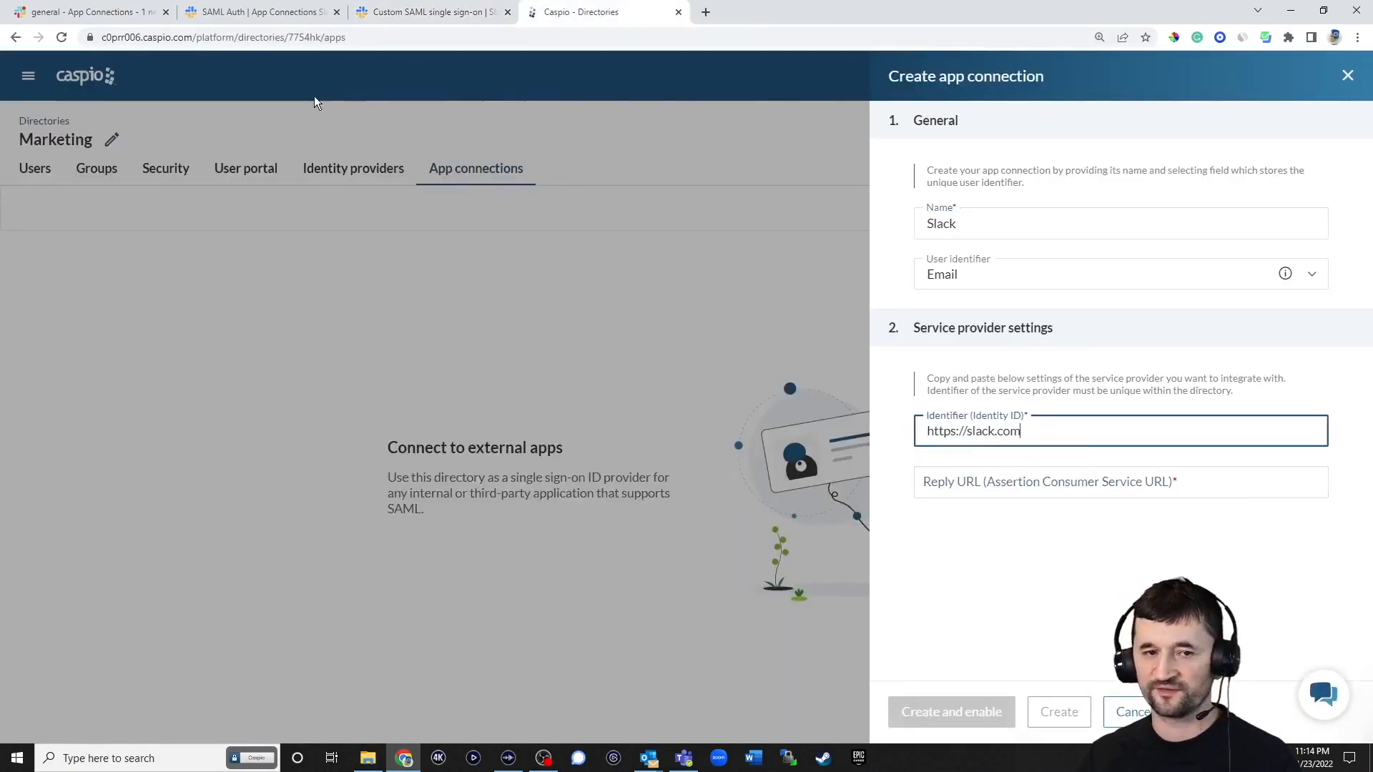
pyautogui.click(411, 14)
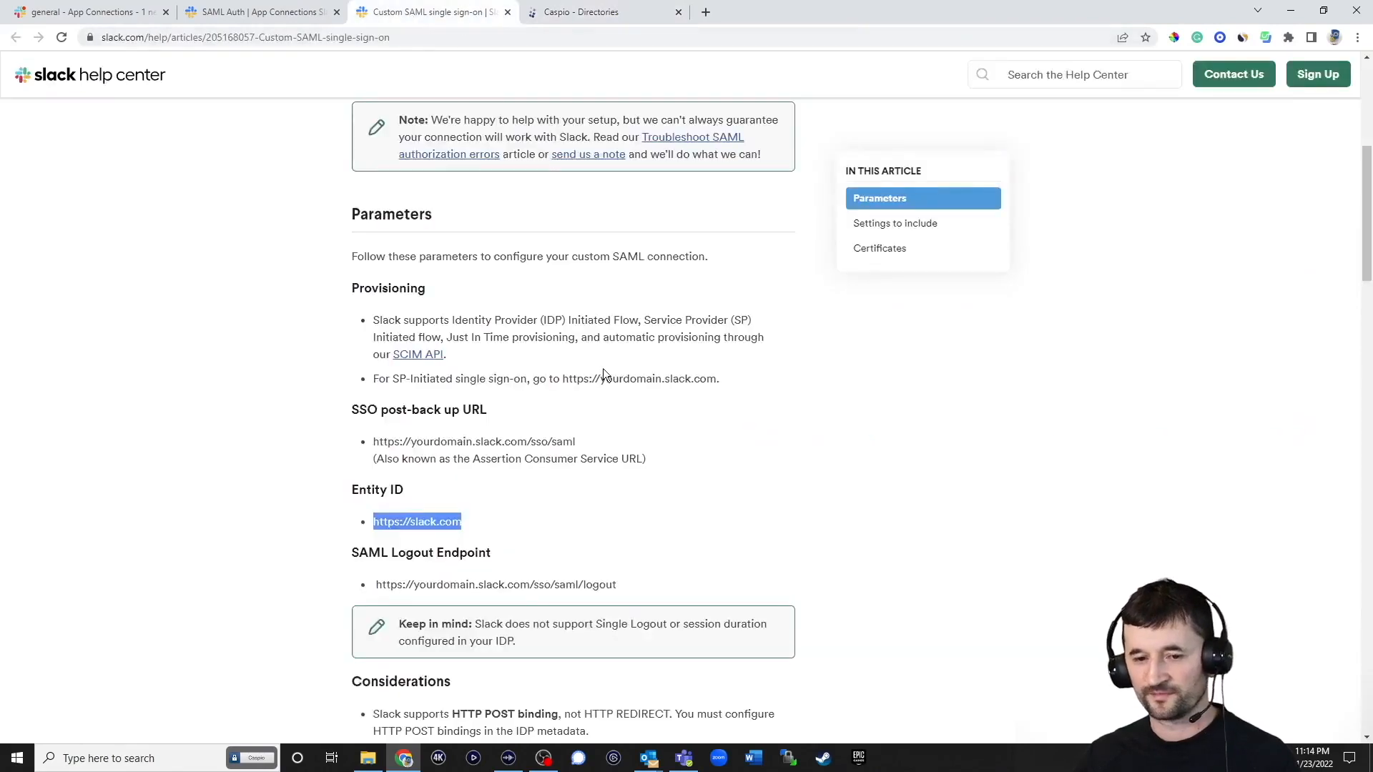
pyautogui.moveTo(590, 443); pyautogui.dragTo(373, 443)
pyautogui.hotkey('ctrl', 'c')
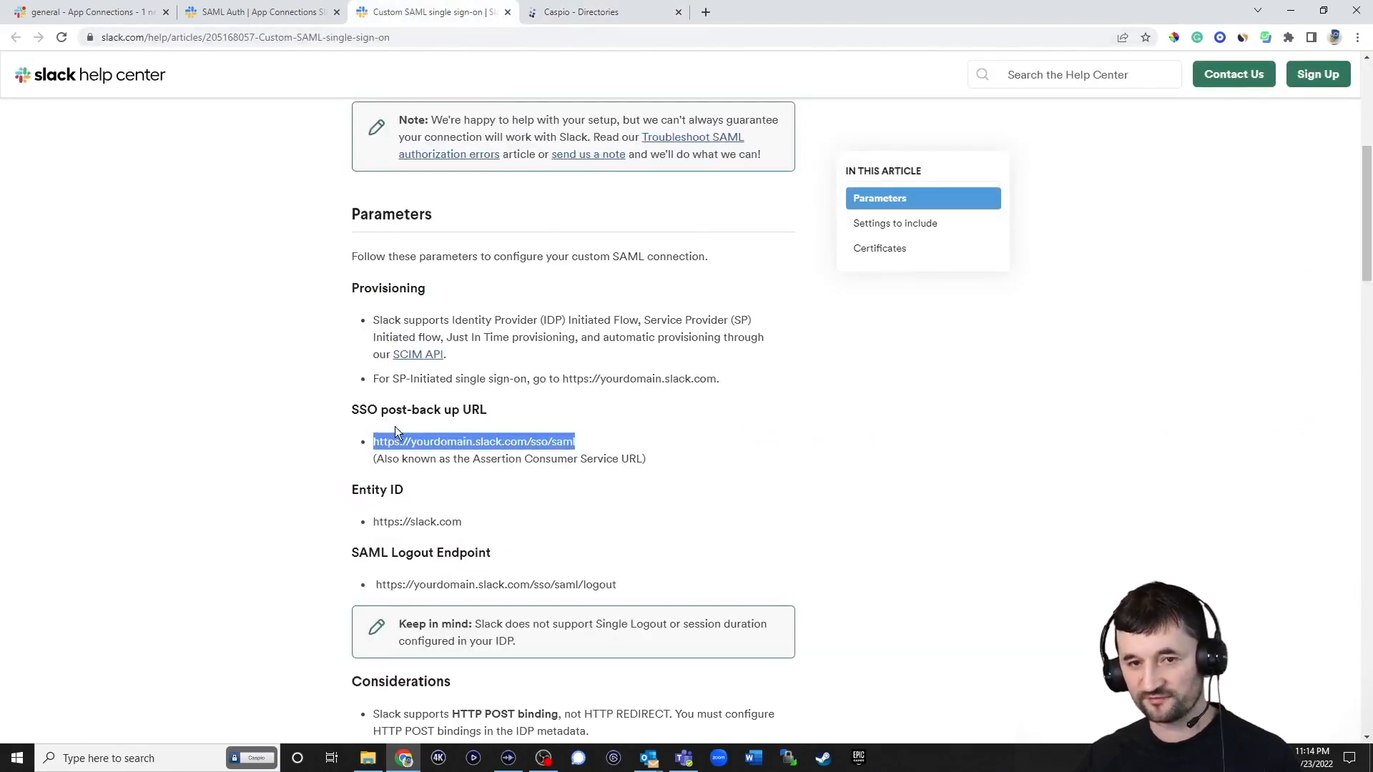
pyautogui.click(607, 13)
pyautogui.click(991, 484)
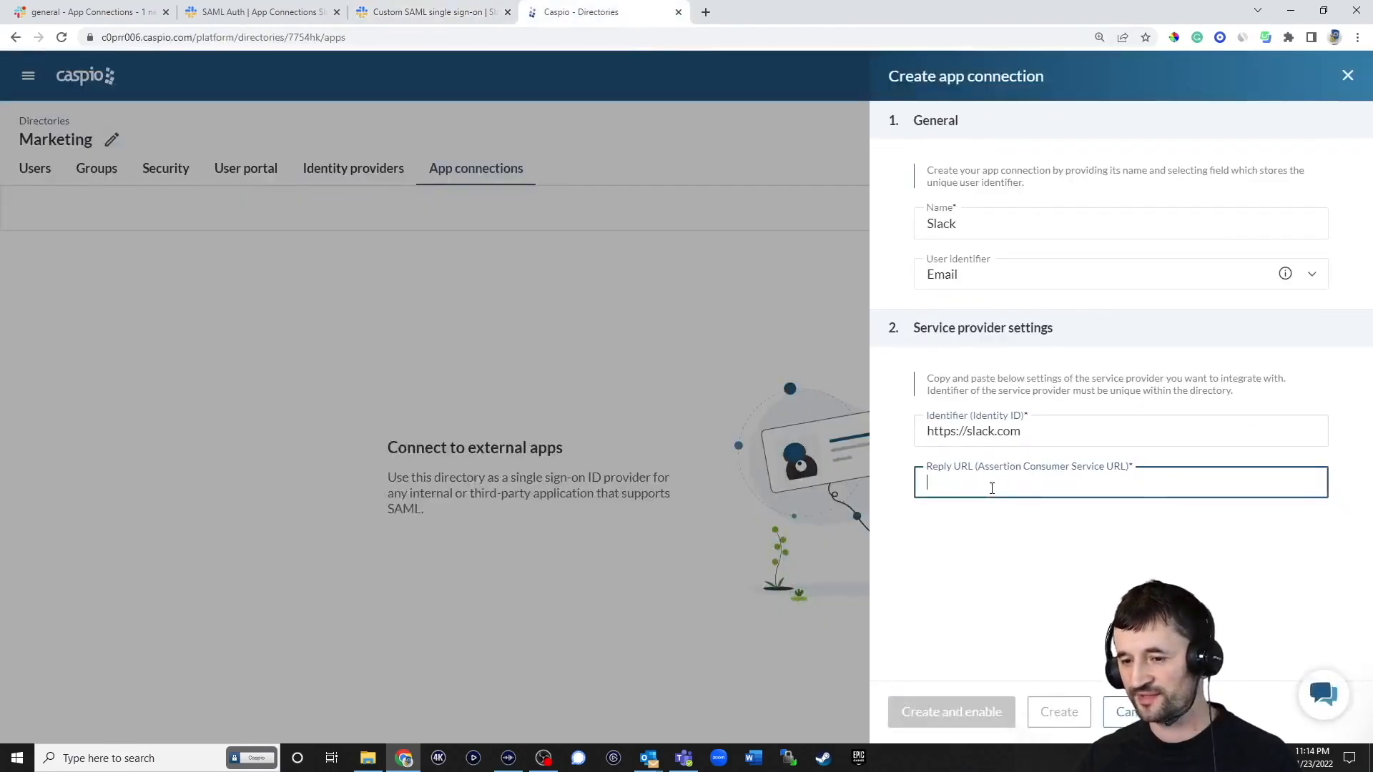
pyautogui.hotkey('ctrl', 'v')
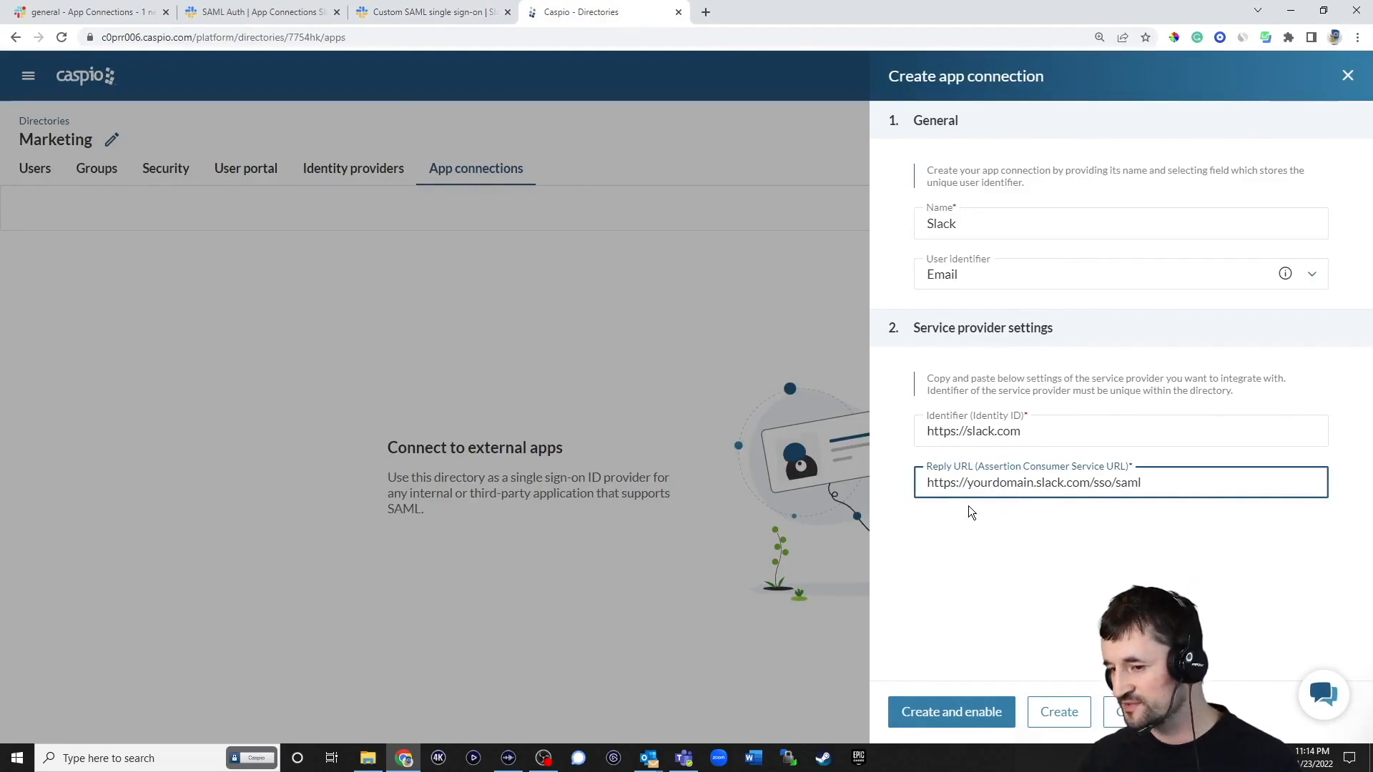
pyautogui.moveTo(973, 483); pyautogui.dragTo(1037, 484)
pyautogui.press('BackSpace')
pyautogui.press('BackSpace')
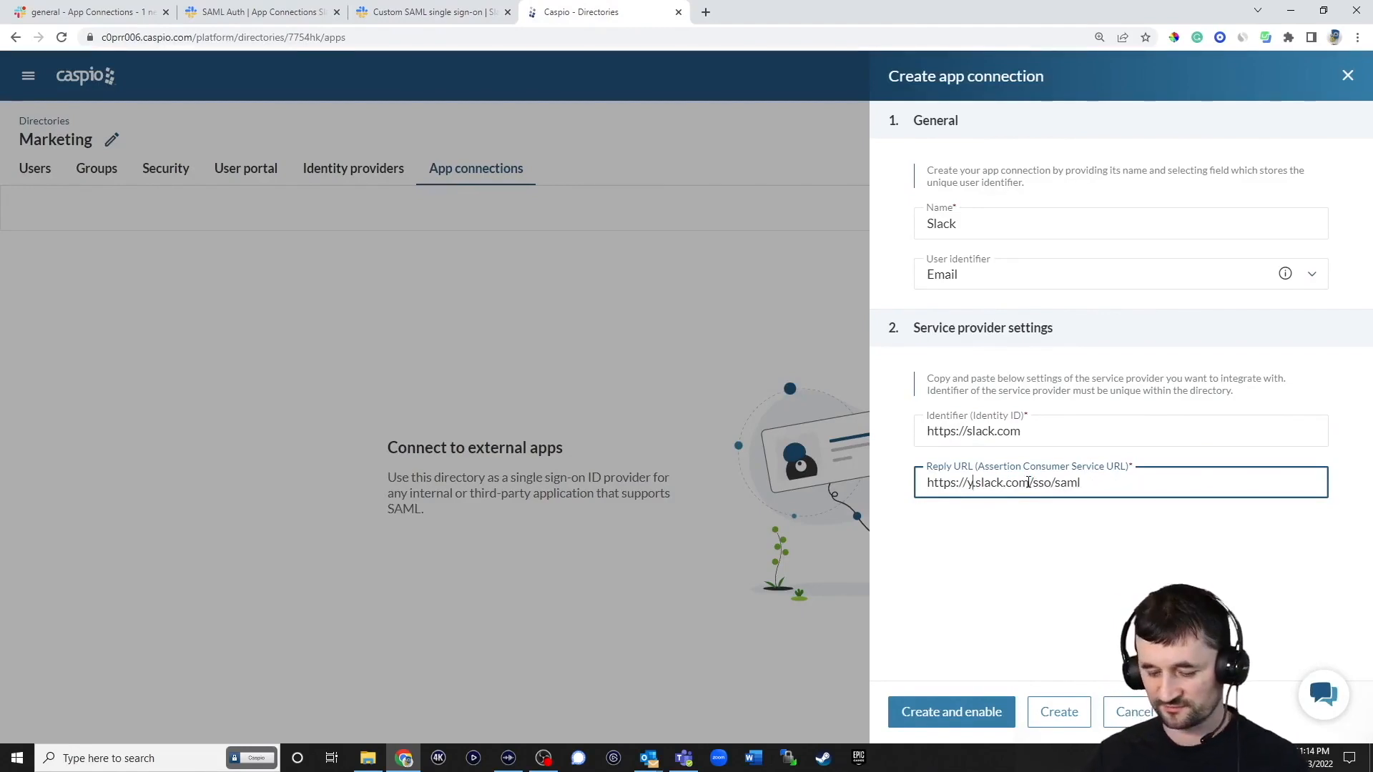
pyautogui.write('appconnections')
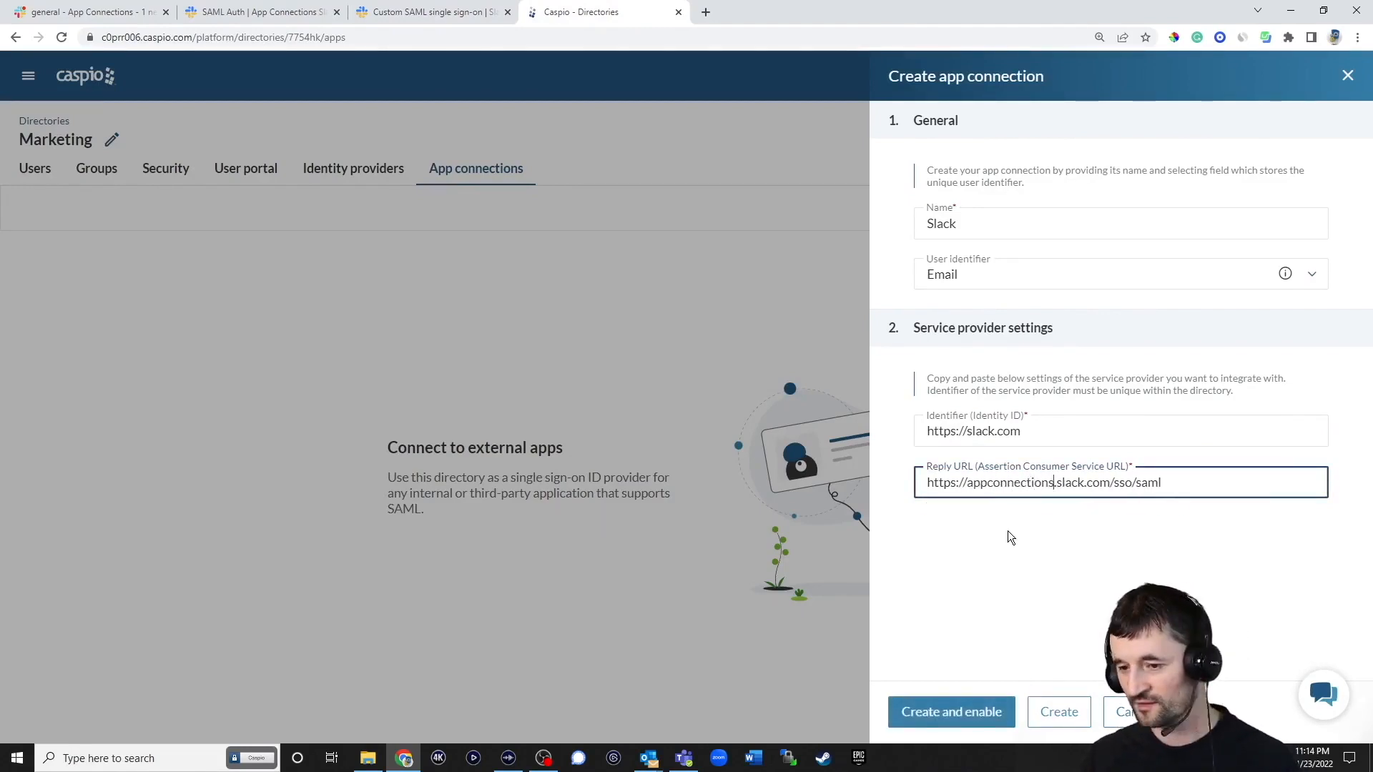
# Create and enable the Slack connection, then copy its identity provider identifier
pyautogui.click(971, 713)
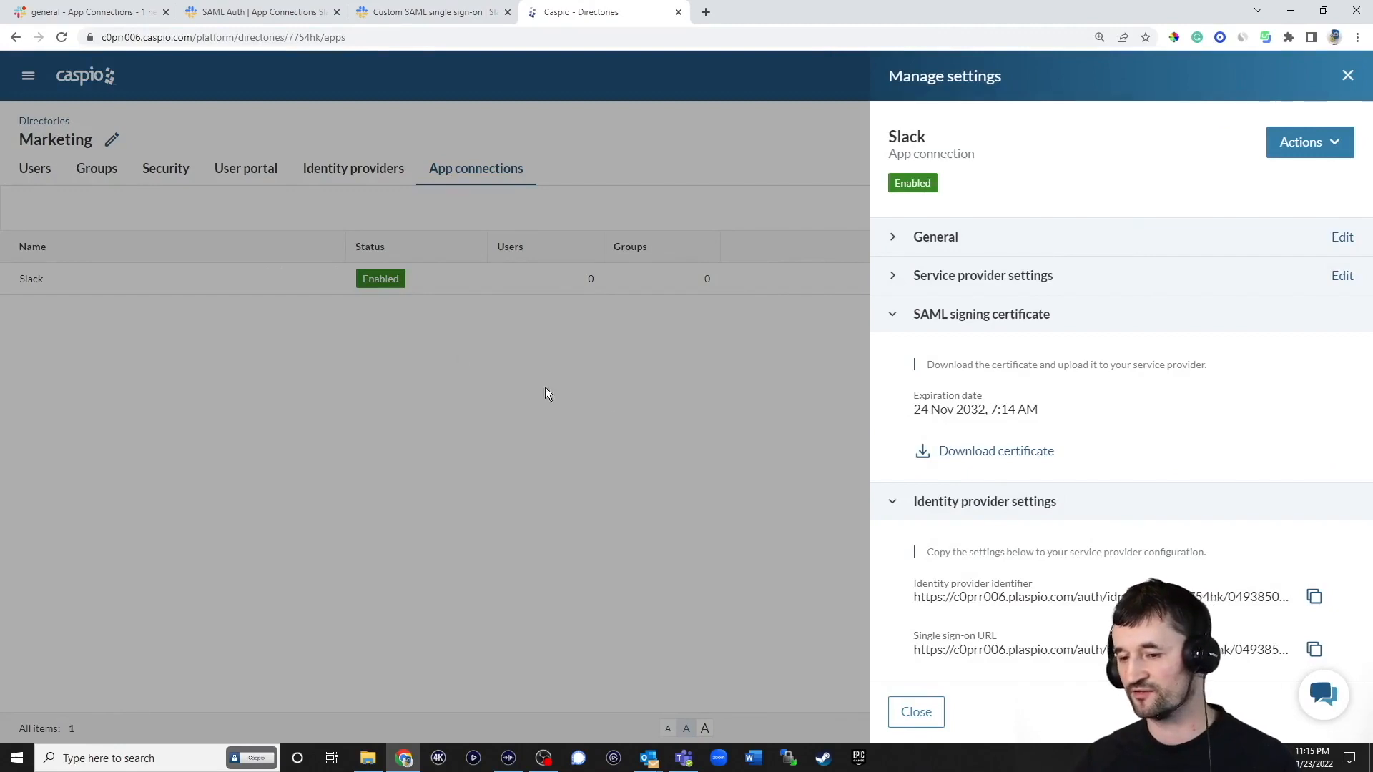
pyautogui.scroll(-1, 1037, 506)
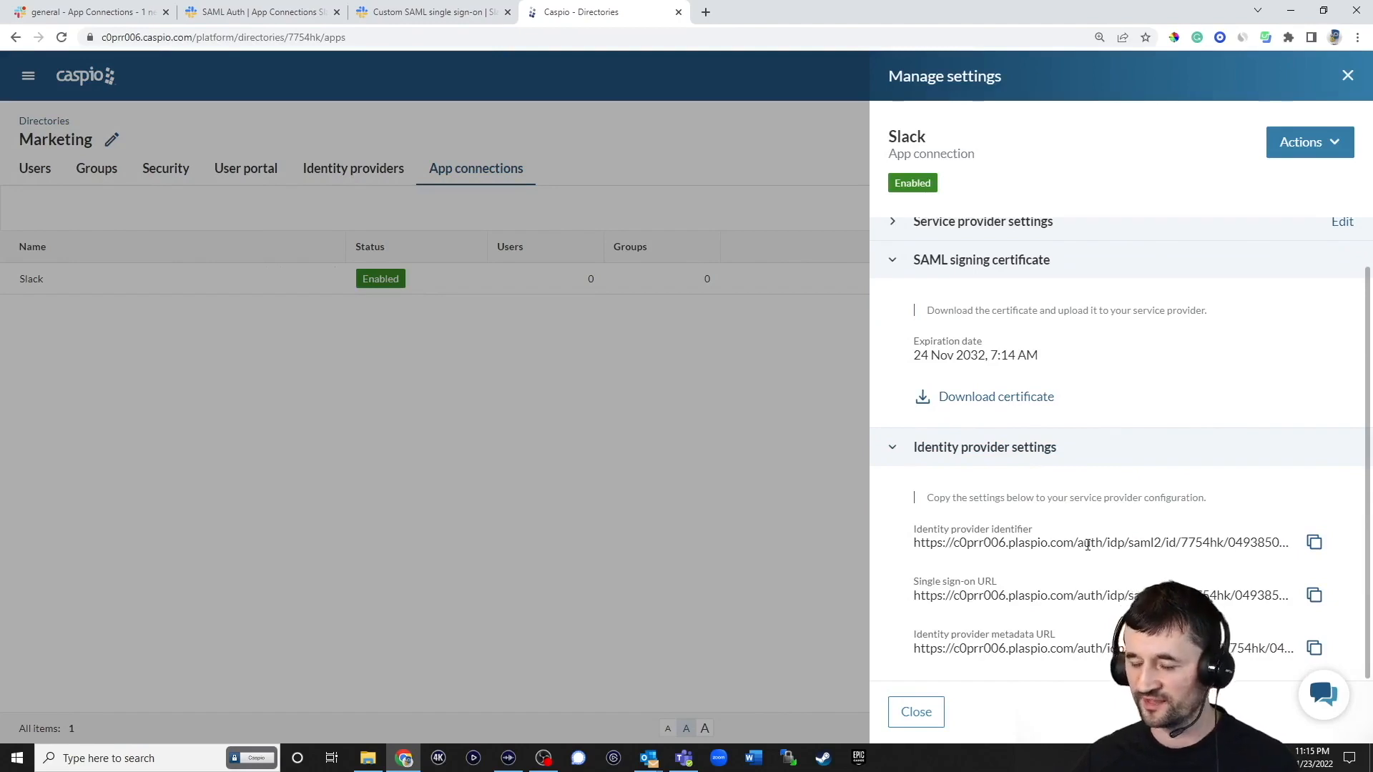
pyautogui.click(1314, 544)
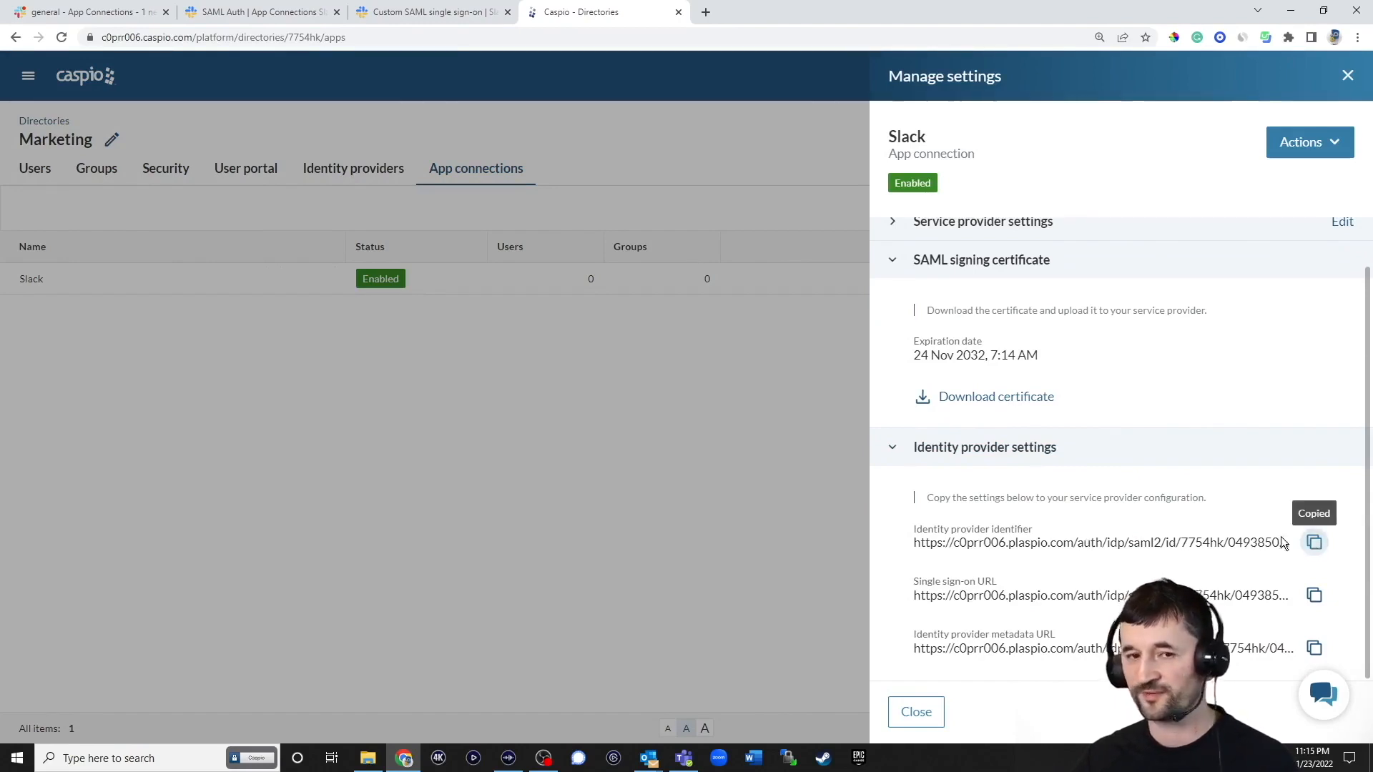
# Paste Caspio's identity provider identifier into Slack's Identity Provider Issuer field
pyautogui.click(384, 23)
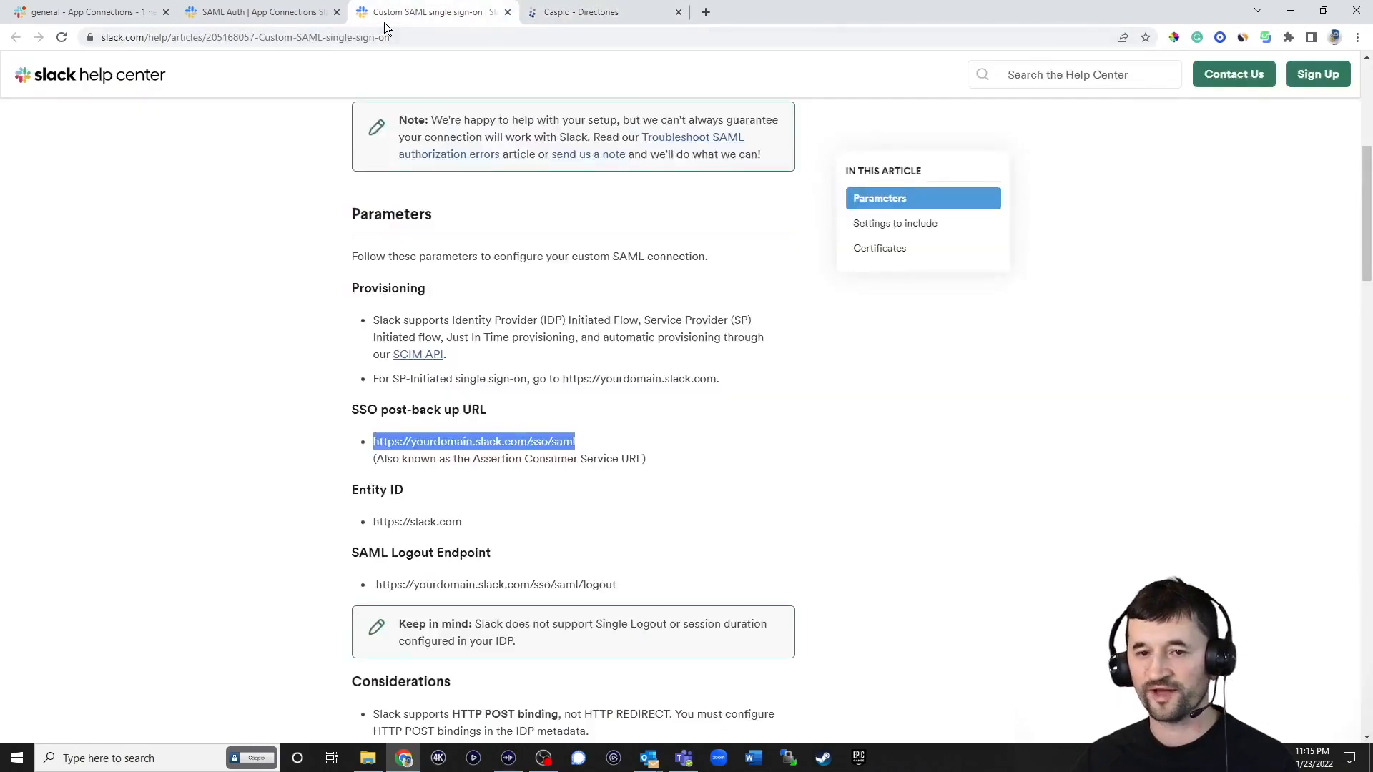
pyautogui.click(276, 12)
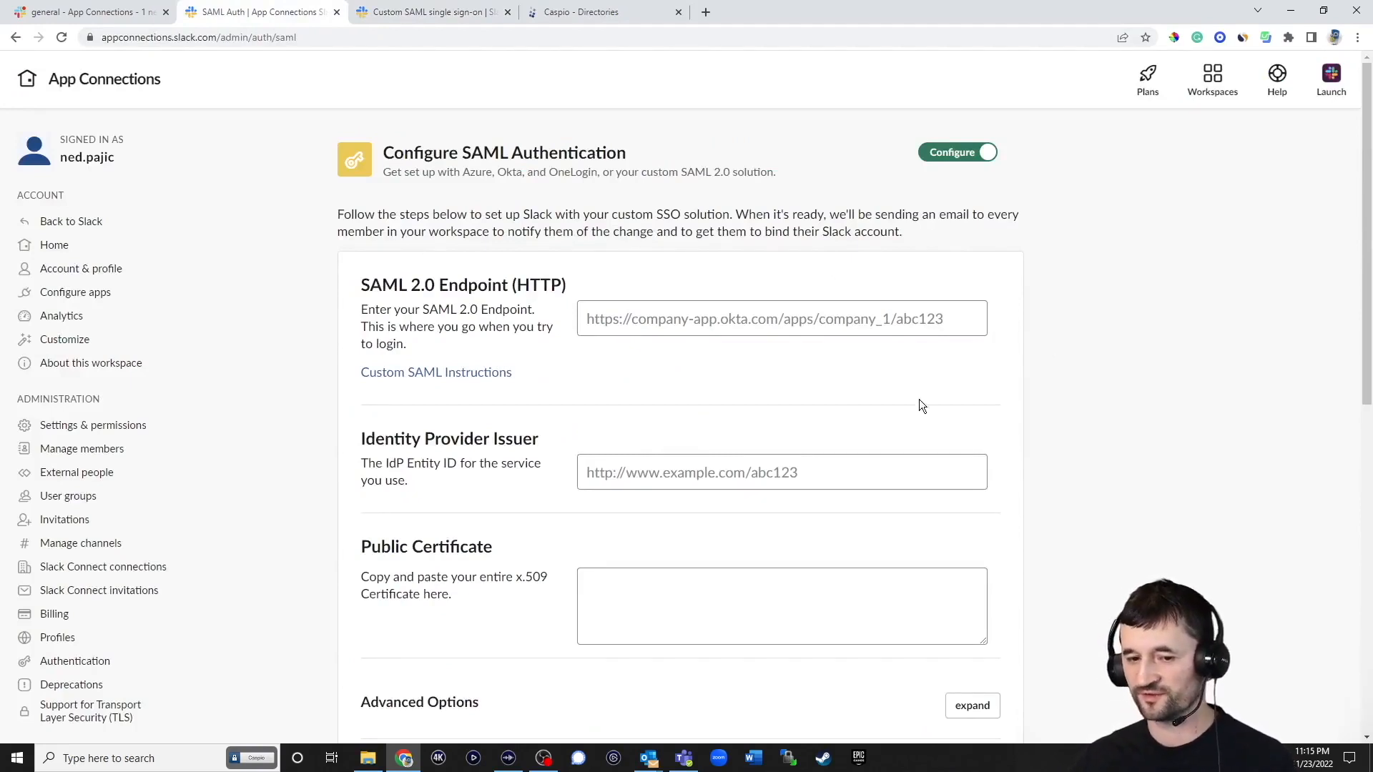
pyautogui.click(804, 464)
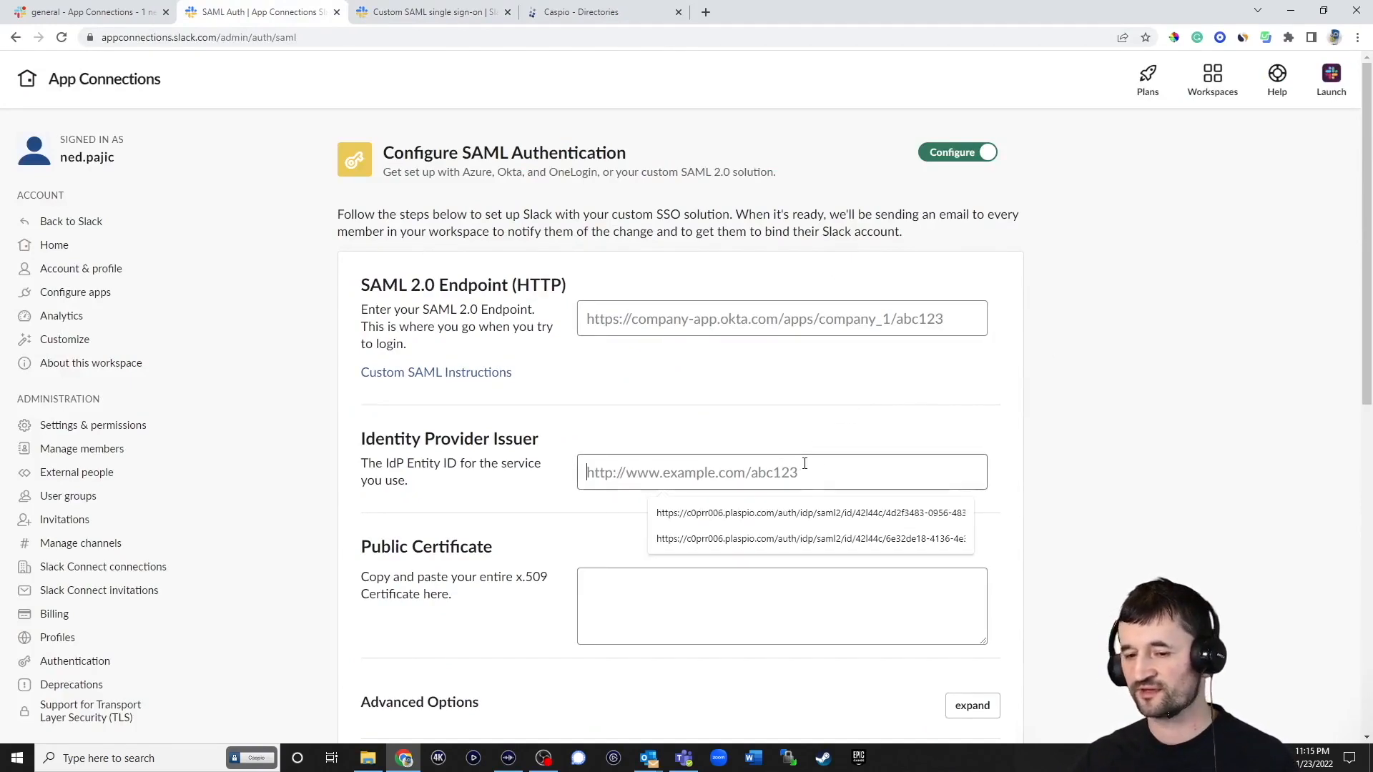
pyautogui.hotkey('ctrl', 'v')
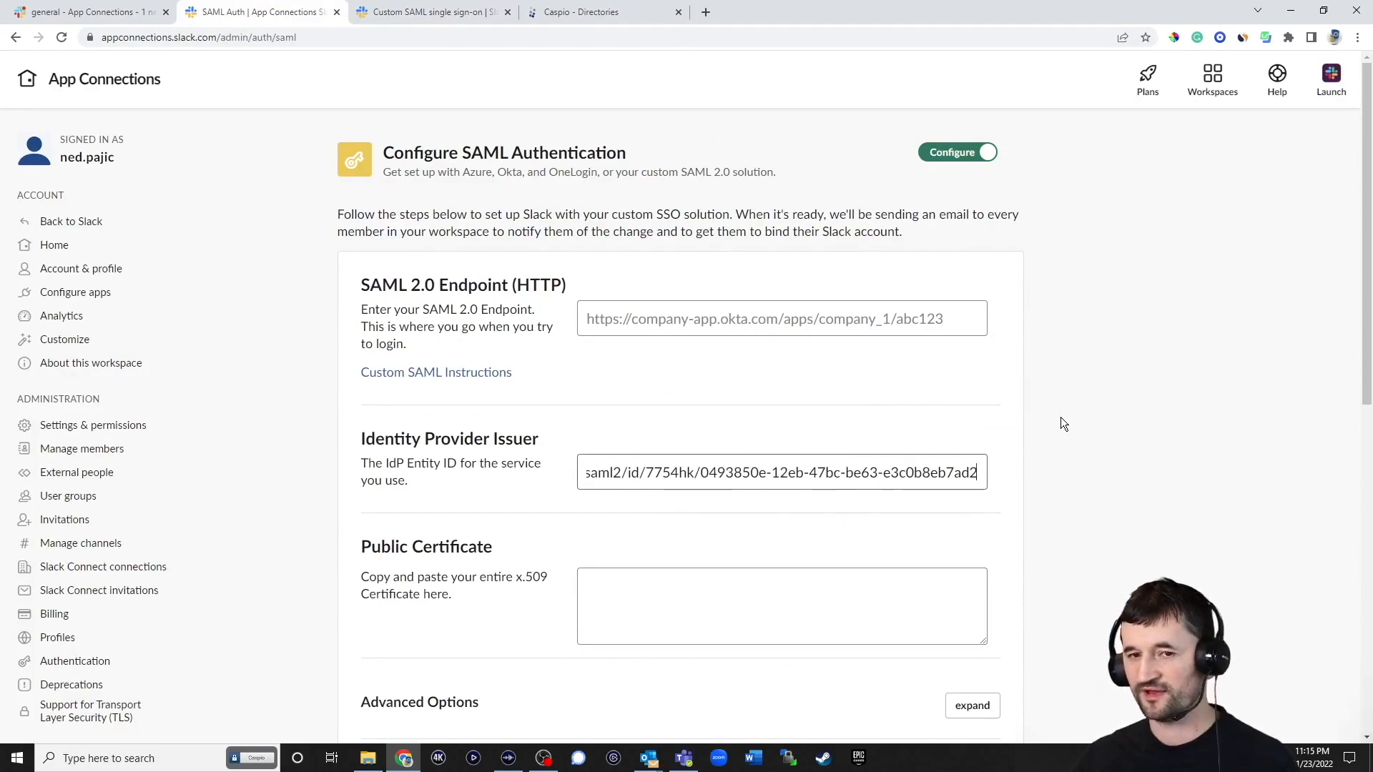
# Use Caspio's single sign-on URL as Slack's SAML 2.0 Endpoint, then download the signing certificate
pyautogui.click(615, 12)
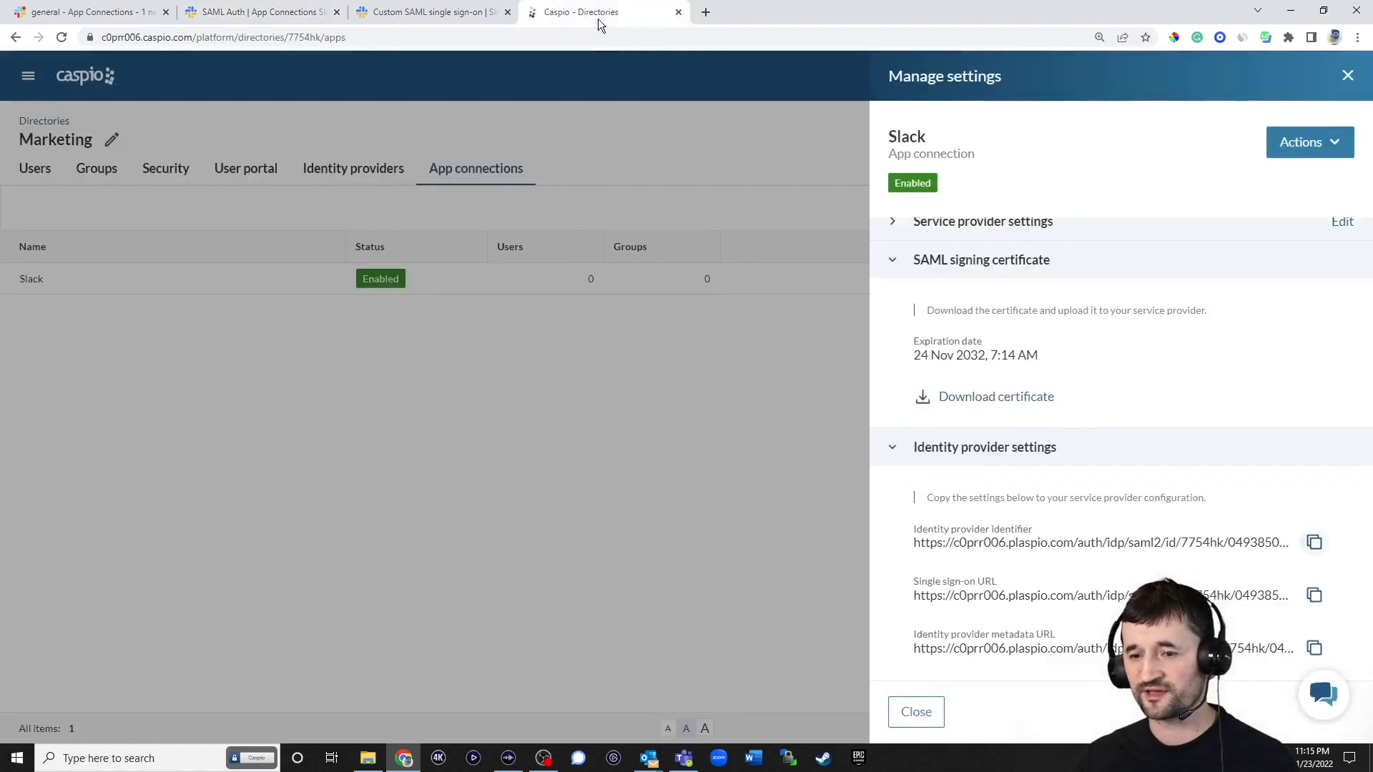
pyautogui.click(1314, 596)
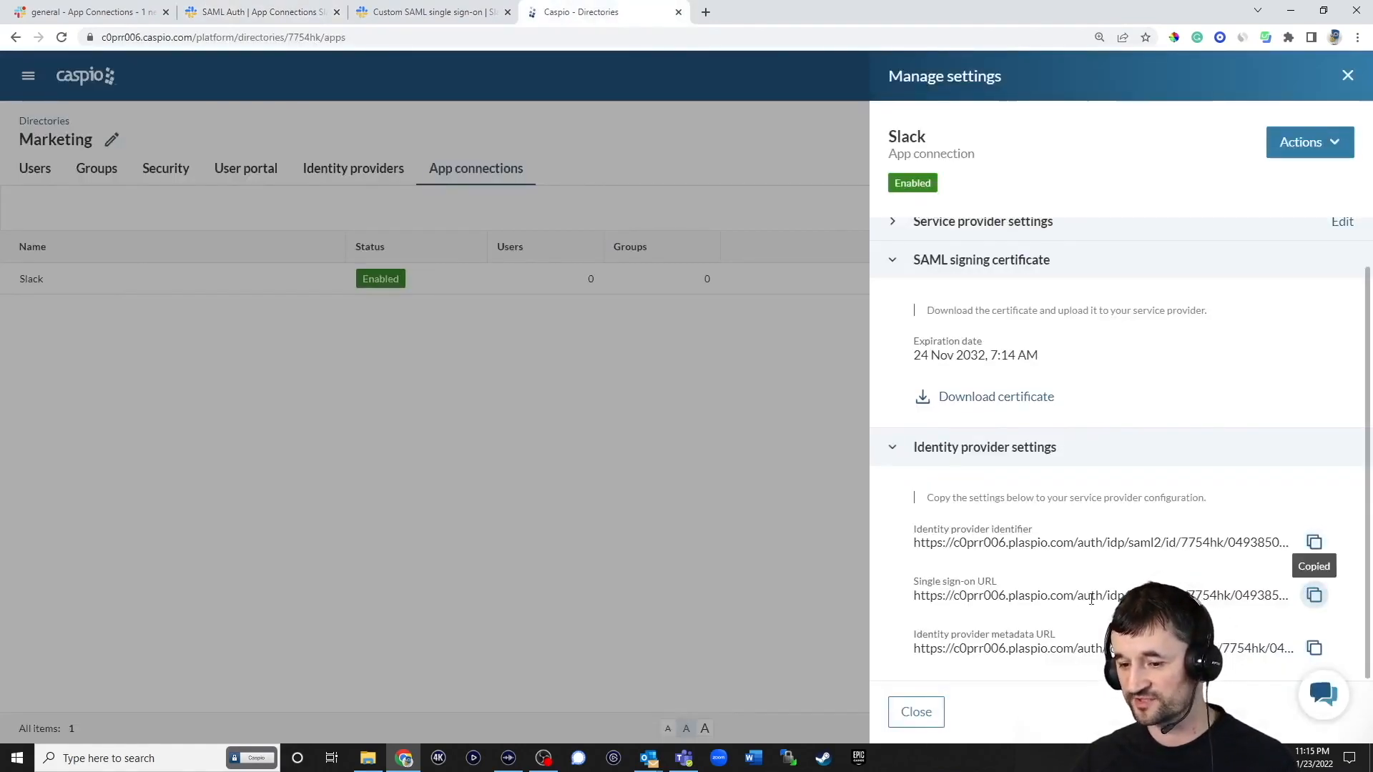
pyautogui.click(286, 12)
pyautogui.click(630, 319)
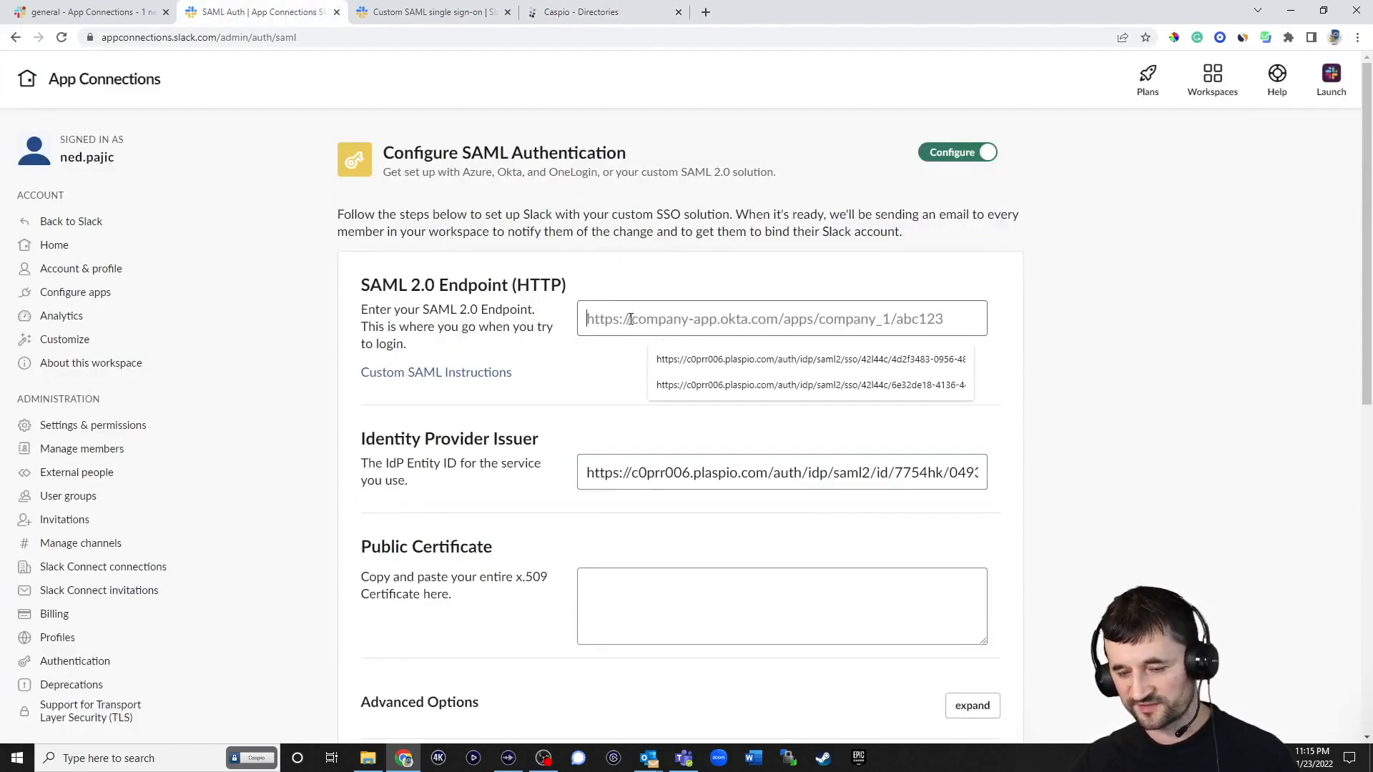
pyautogui.hotkey('ctrl', 'v')
pyautogui.click(1026, 388)
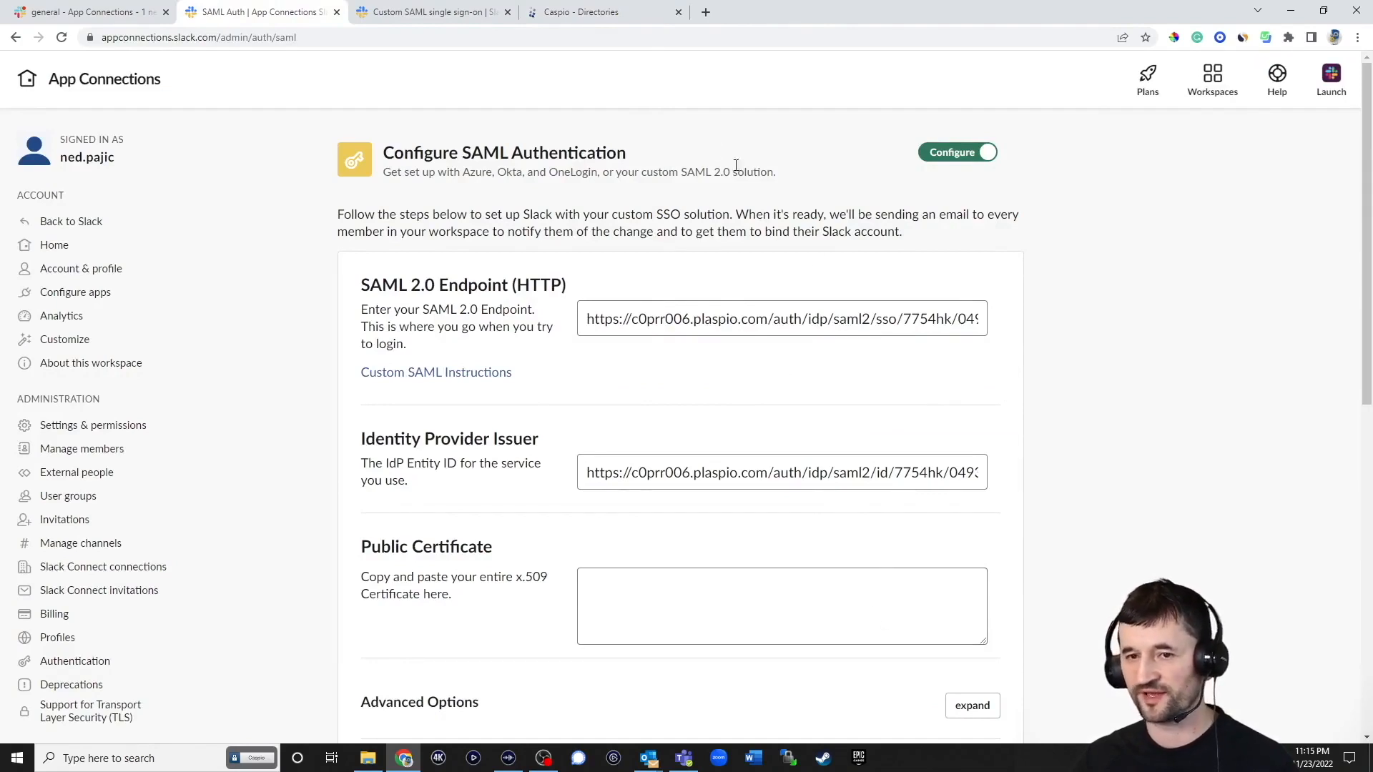
pyautogui.click(615, 15)
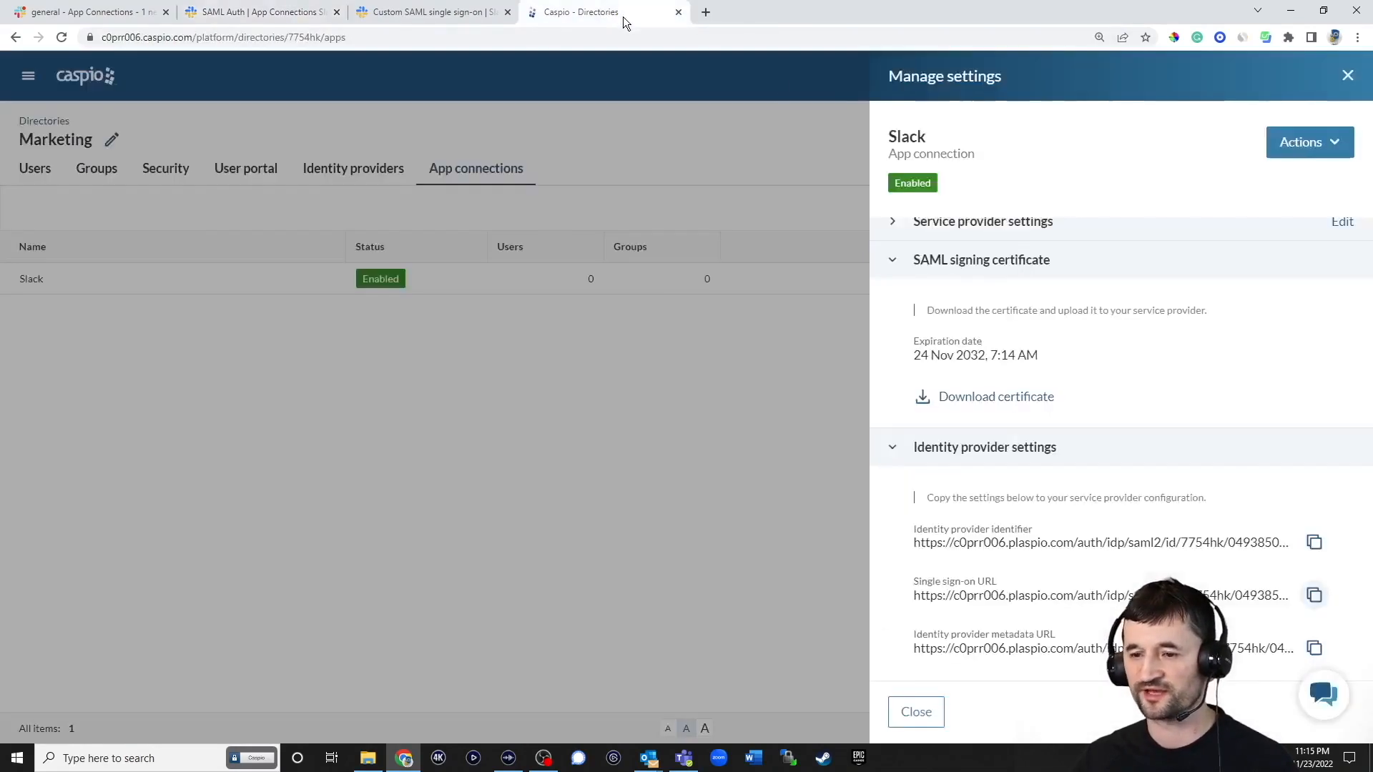
pyautogui.click(1011, 398)
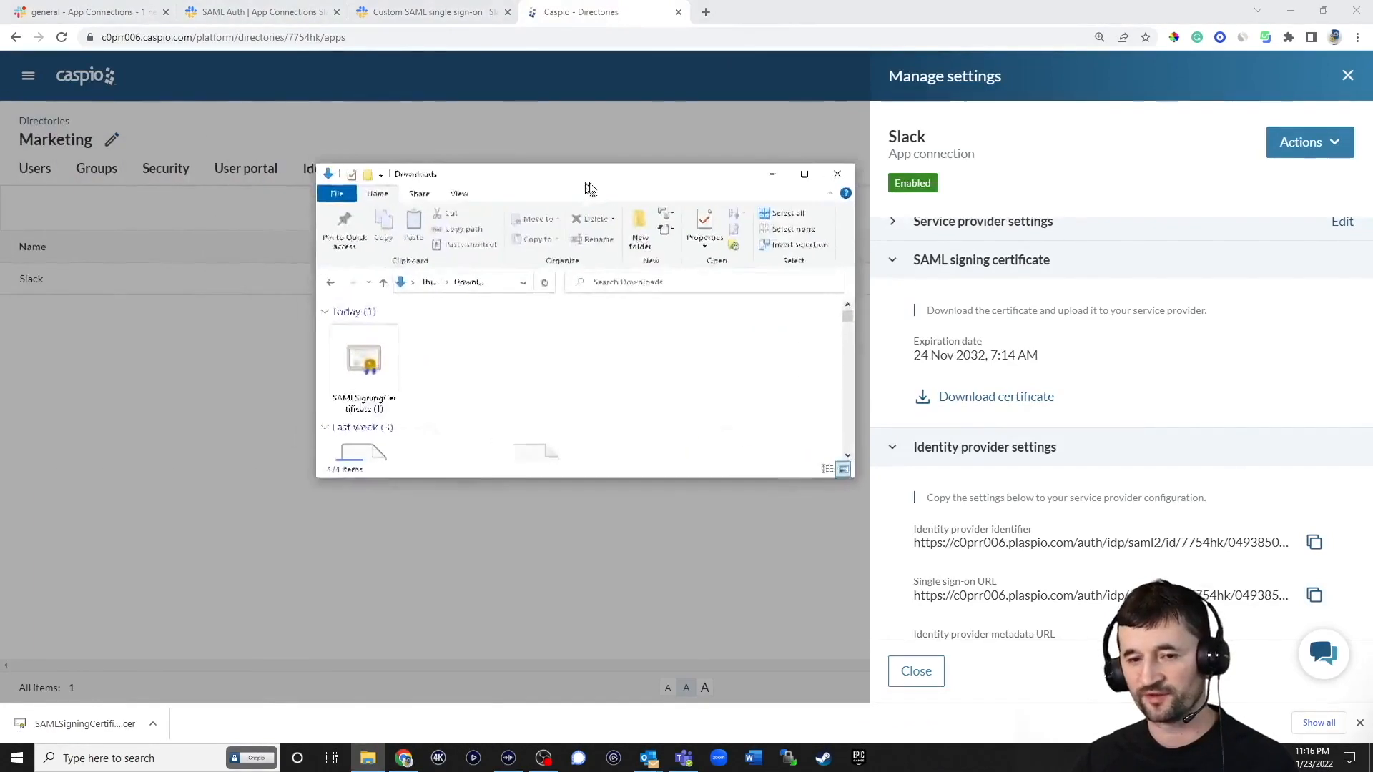
# Open the downloaded signing certificate in Notepad and copy its full text
pyautogui.moveTo(587, 187); pyautogui.dragTo(699, 204)
pyautogui.click(480, 373)
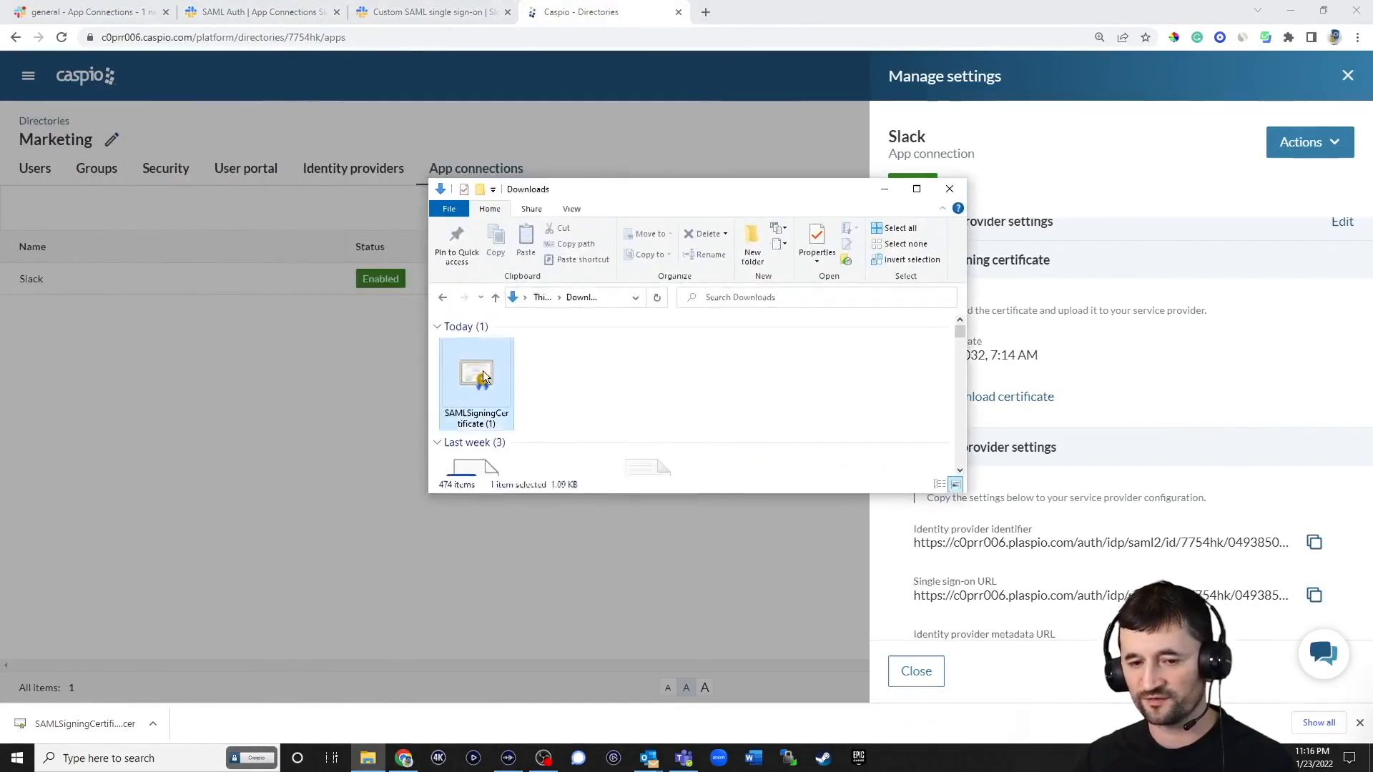
pyautogui.rightClick(484, 372)
pyautogui.moveTo(644, 481)
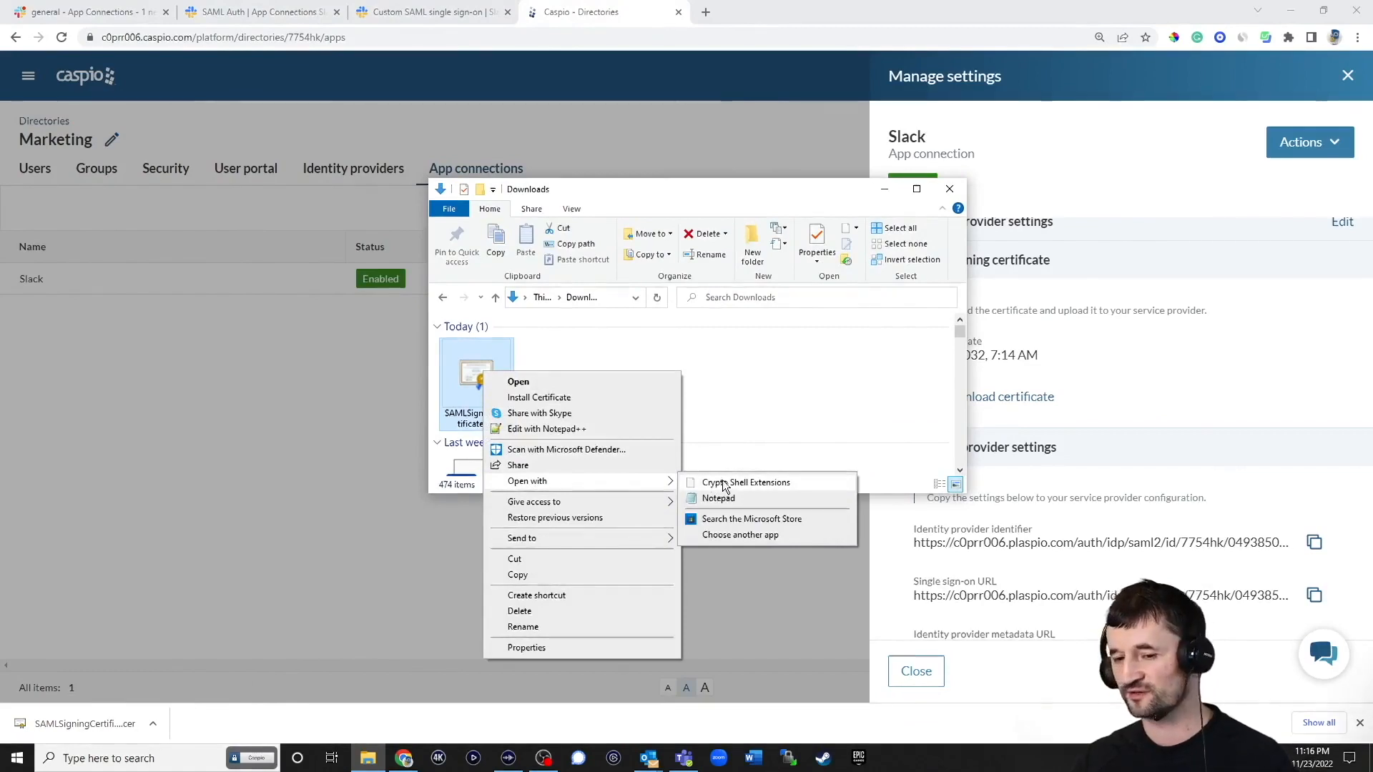
pyautogui.click(740, 500)
pyautogui.click(722, 395)
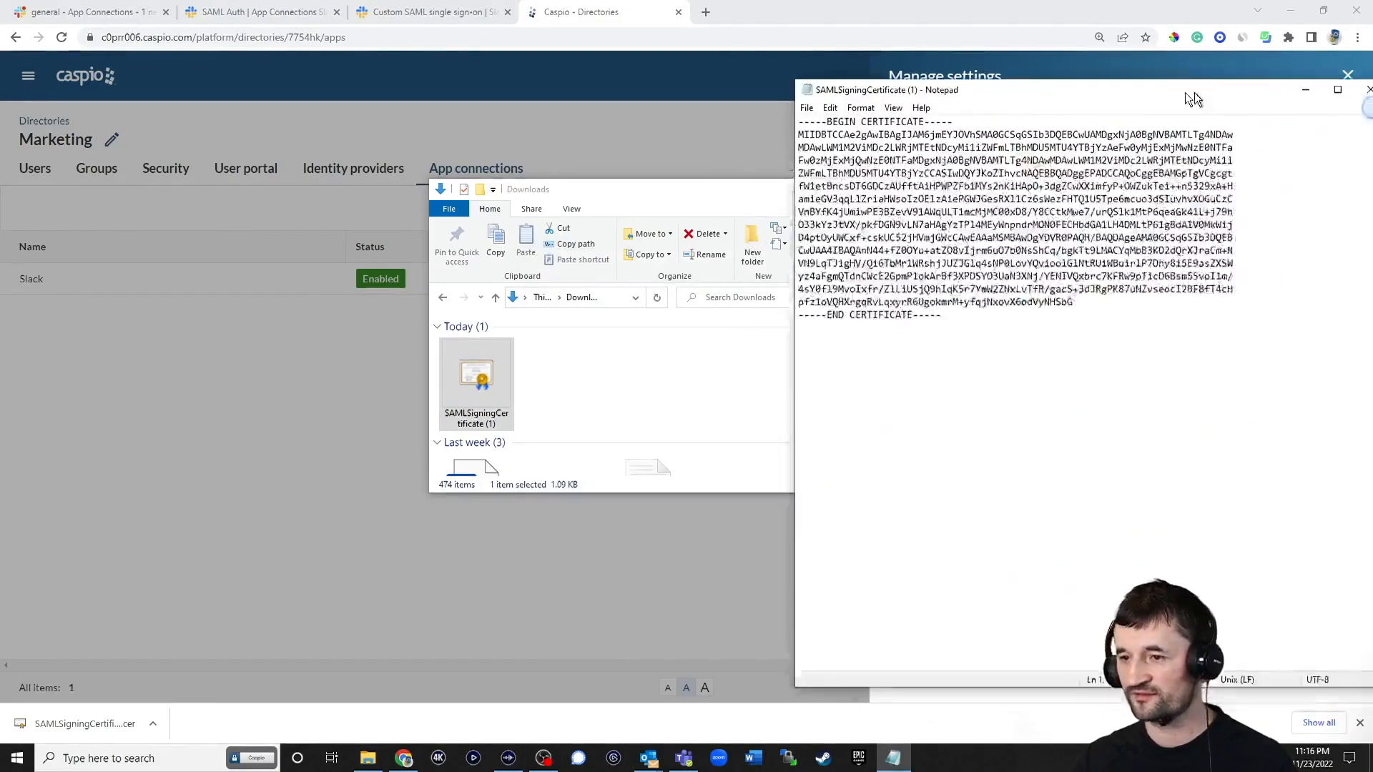
pyautogui.moveTo(712, 341); pyautogui.dragTo(475, 102)
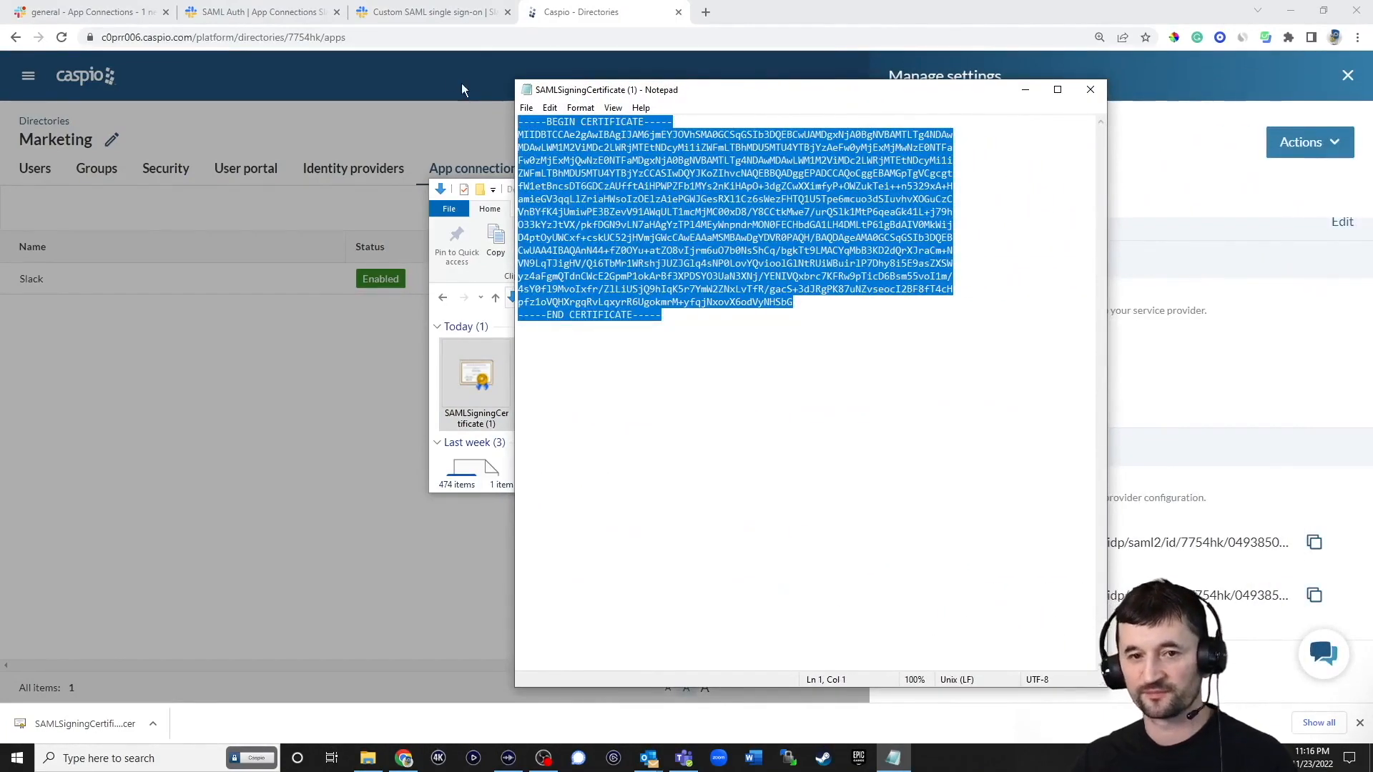
pyautogui.click(286, 13)
pyautogui.click(644, 594)
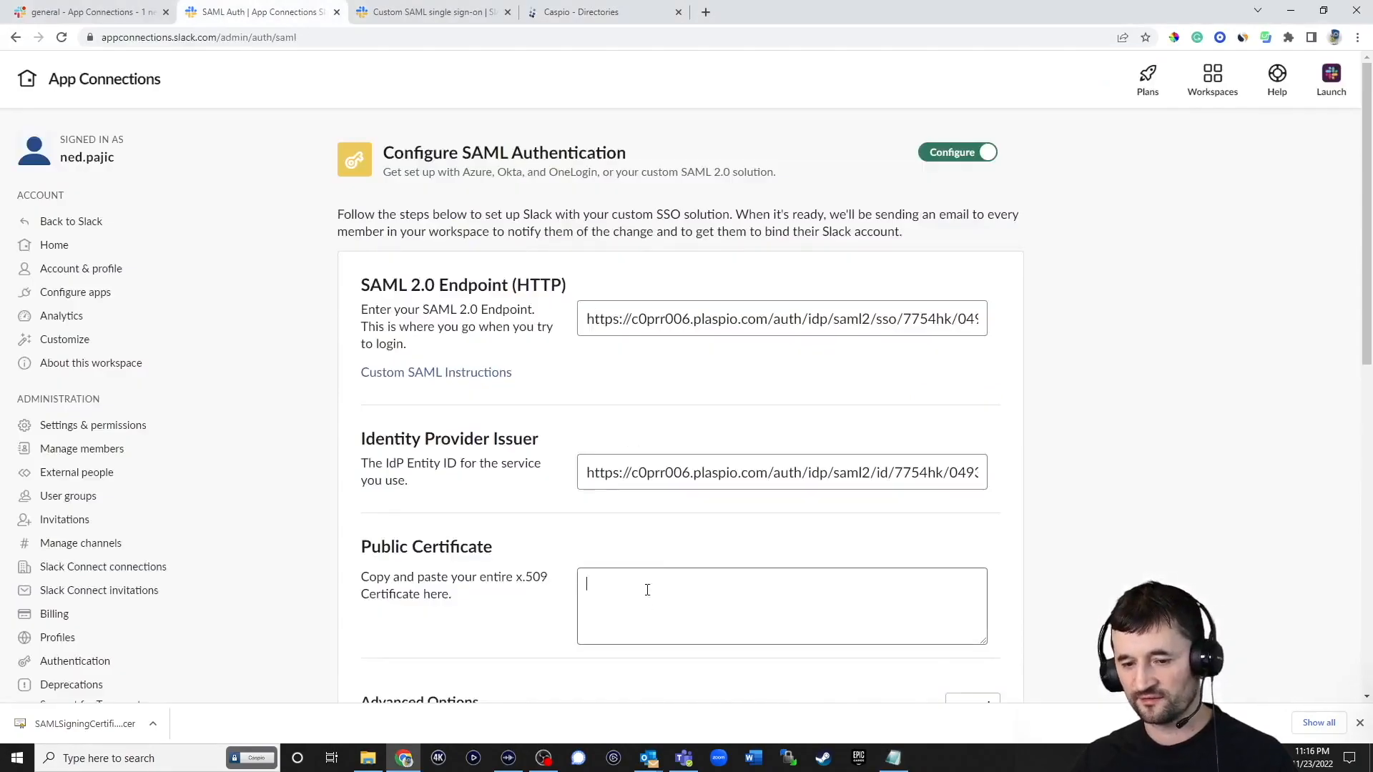
# Paste the certificate as Slack's Public Certificate and expand the advanced SAML options
pyautogui.hotkey('ctrl', 'v')
pyautogui.scroll(-5, 1062, 509)
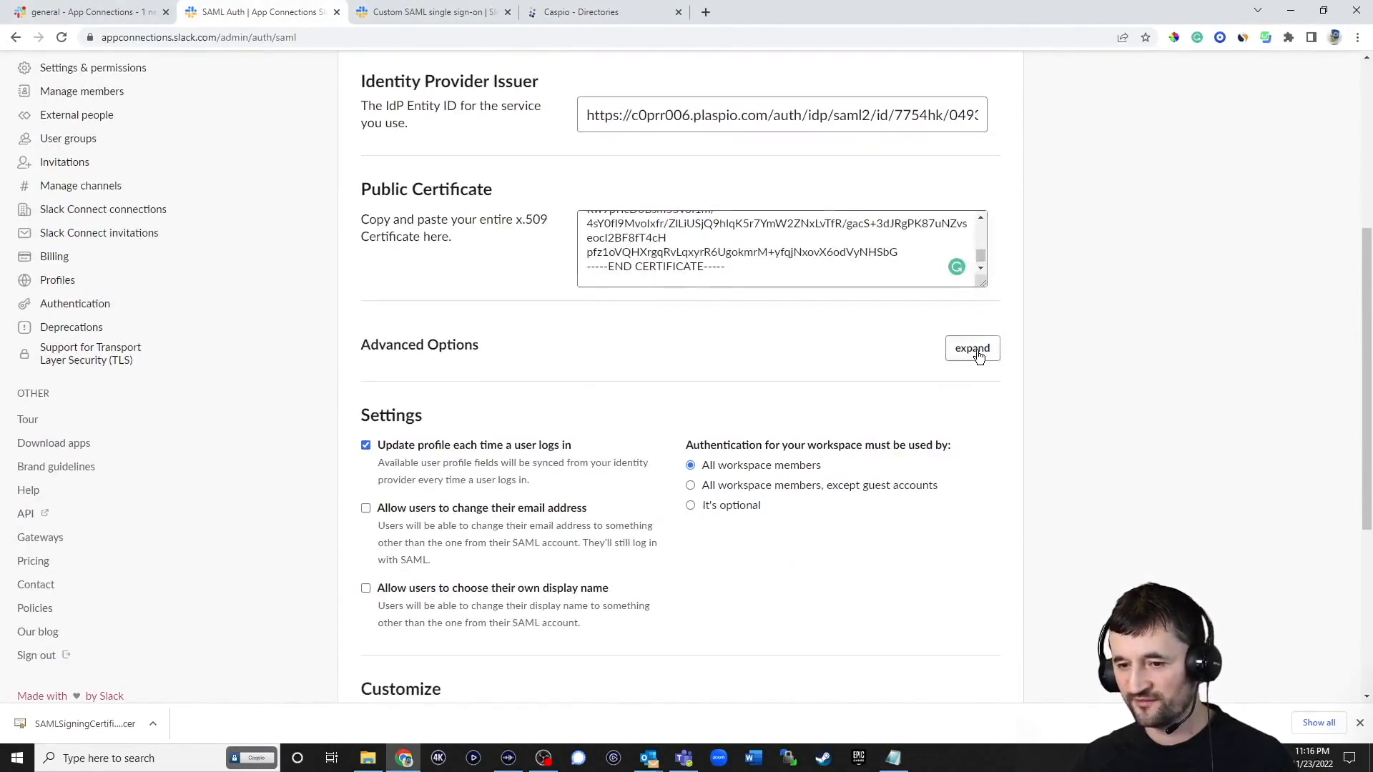
pyautogui.click(973, 350)
pyautogui.scroll(-2, 1041, 399)
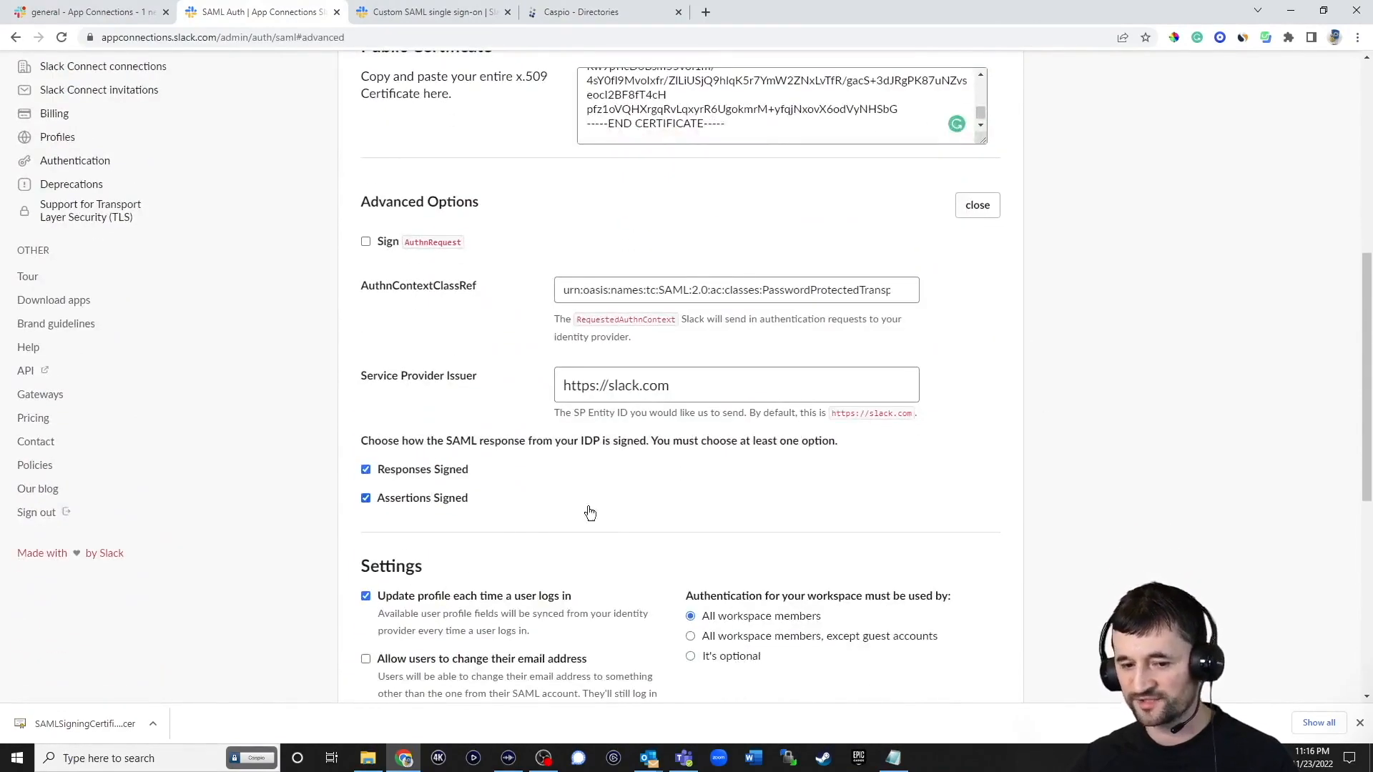
pyautogui.scroll(-5, 899, 487)
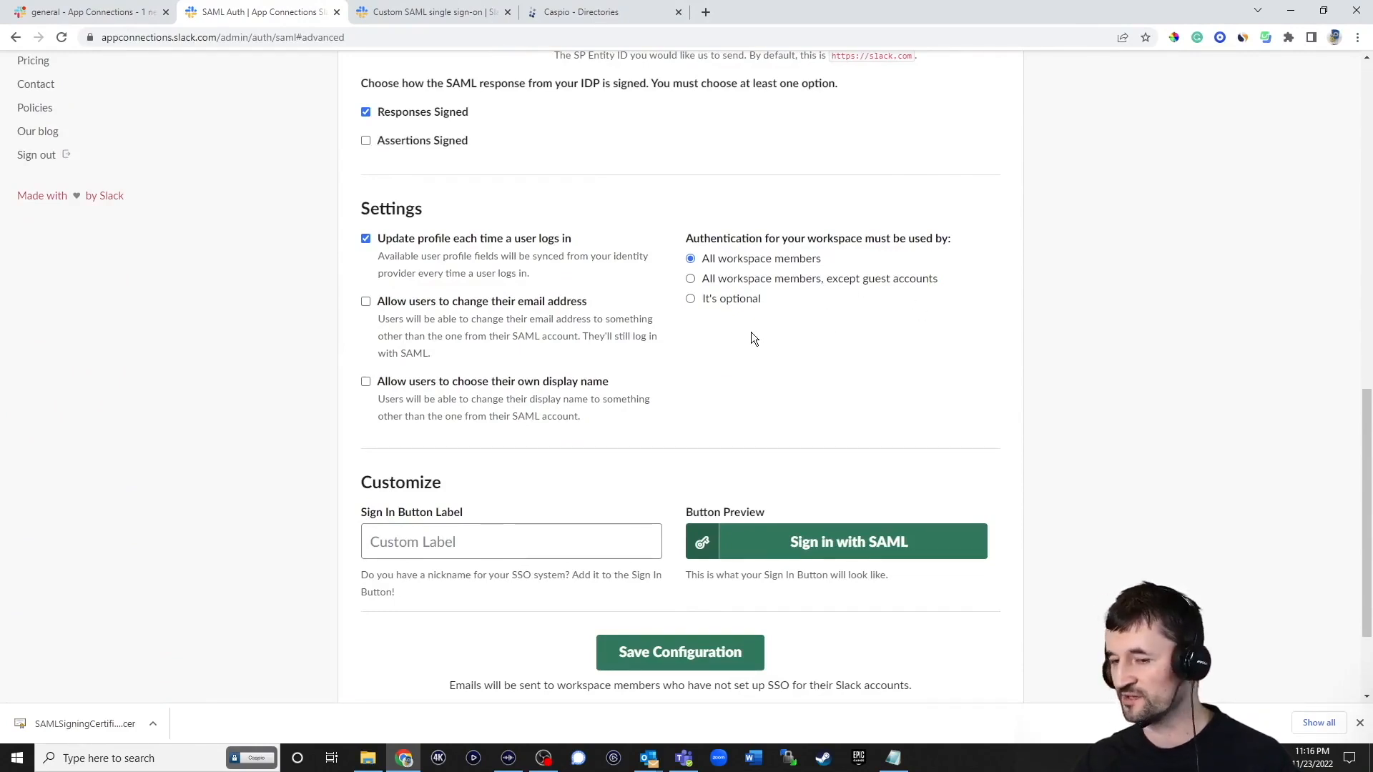
# Make SAML sign-in optional, label the button 'Caspio Directory', and save the configuration
pyautogui.click(734, 301)
pyautogui.click(540, 546)
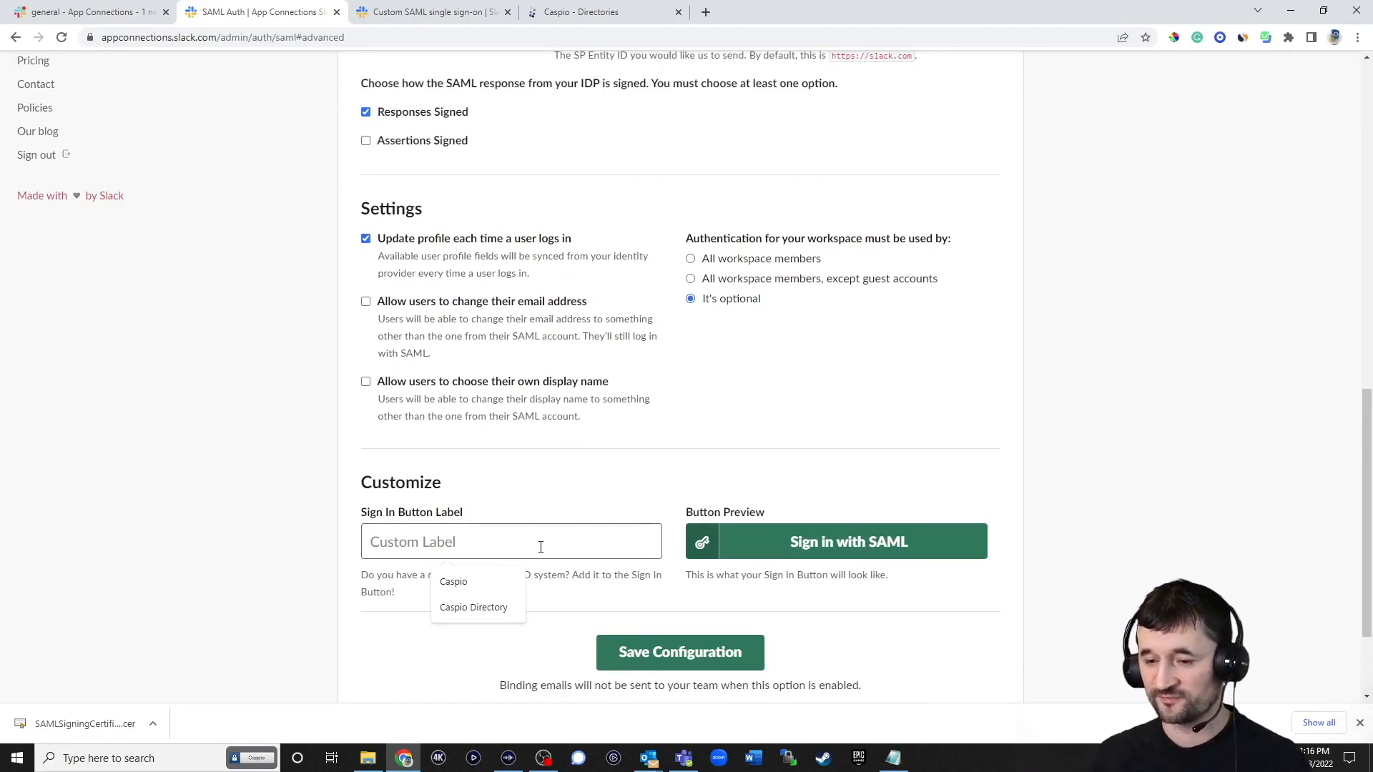
pyautogui.write('Caspi')
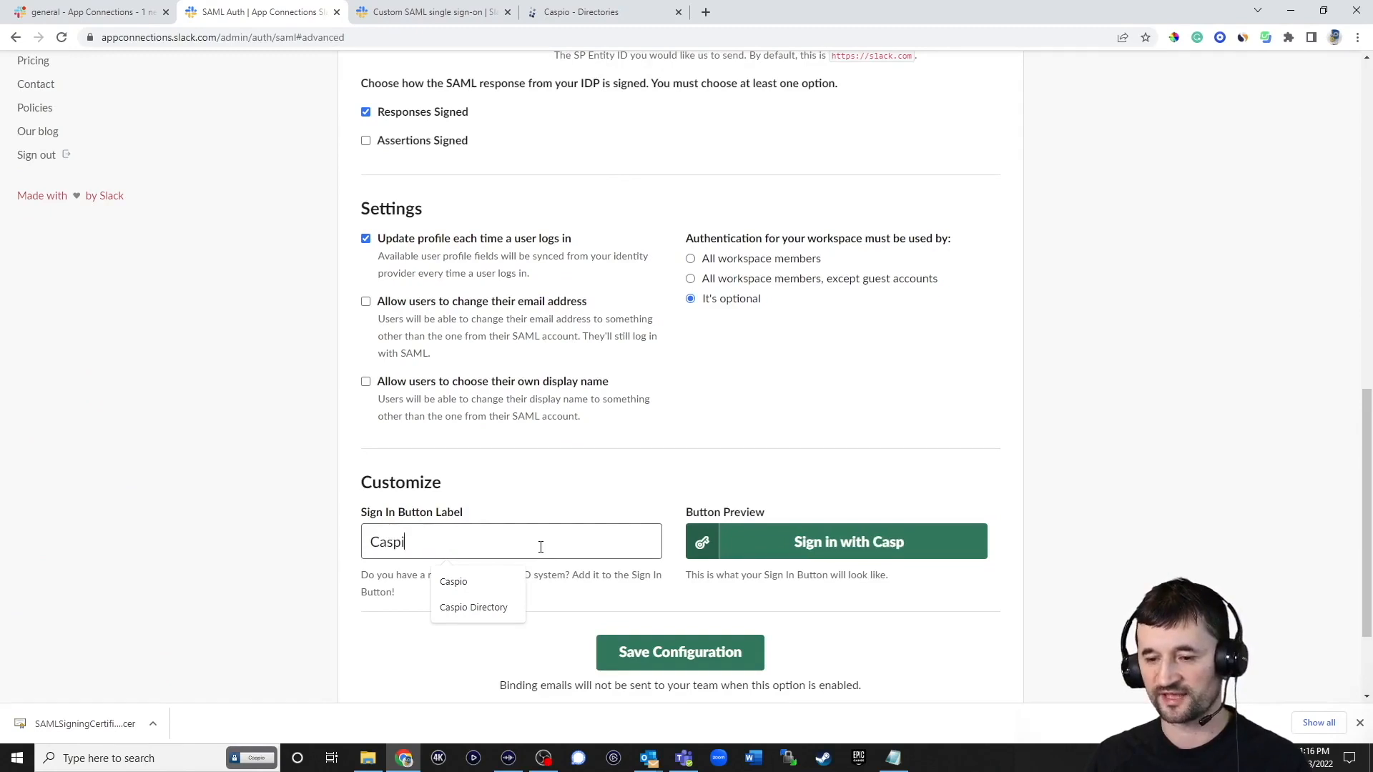
pyautogui.write('o Directory')
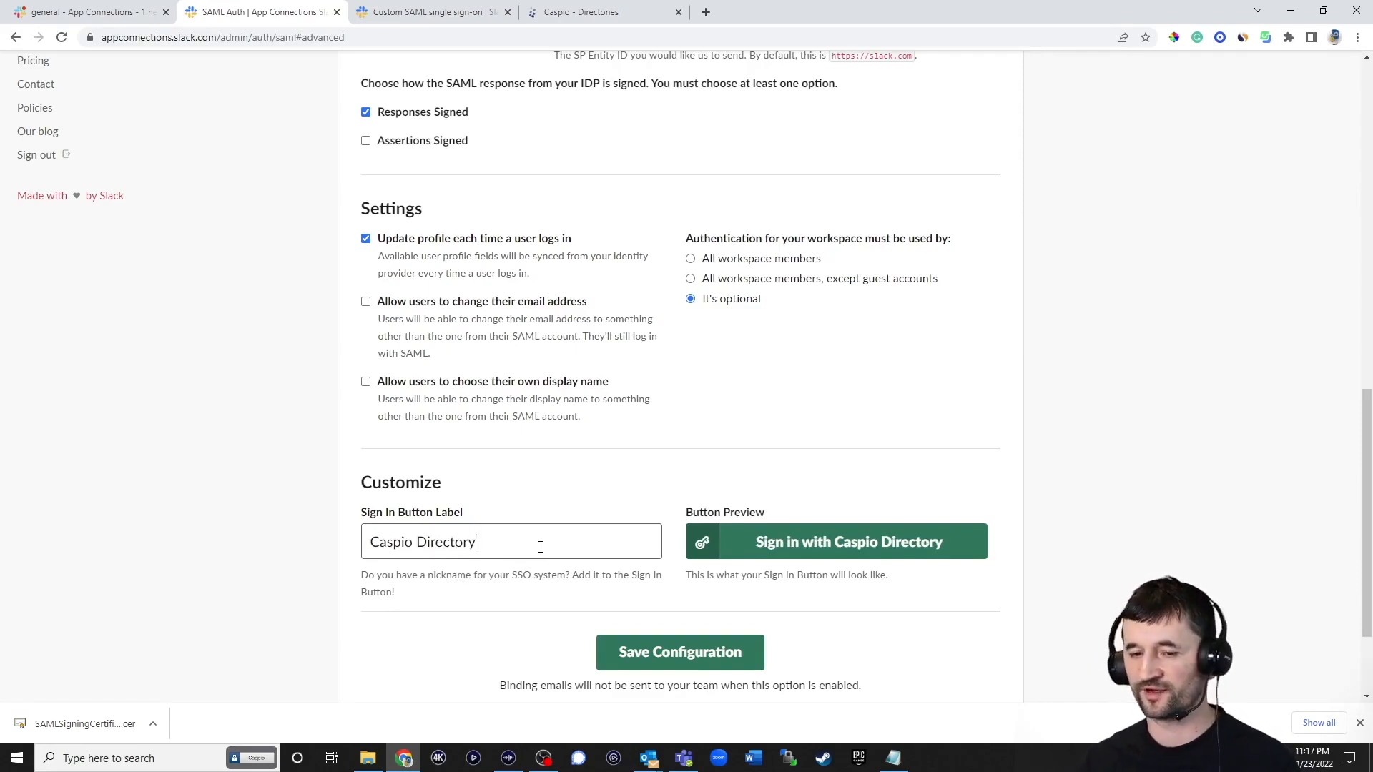
pyautogui.click(655, 649)
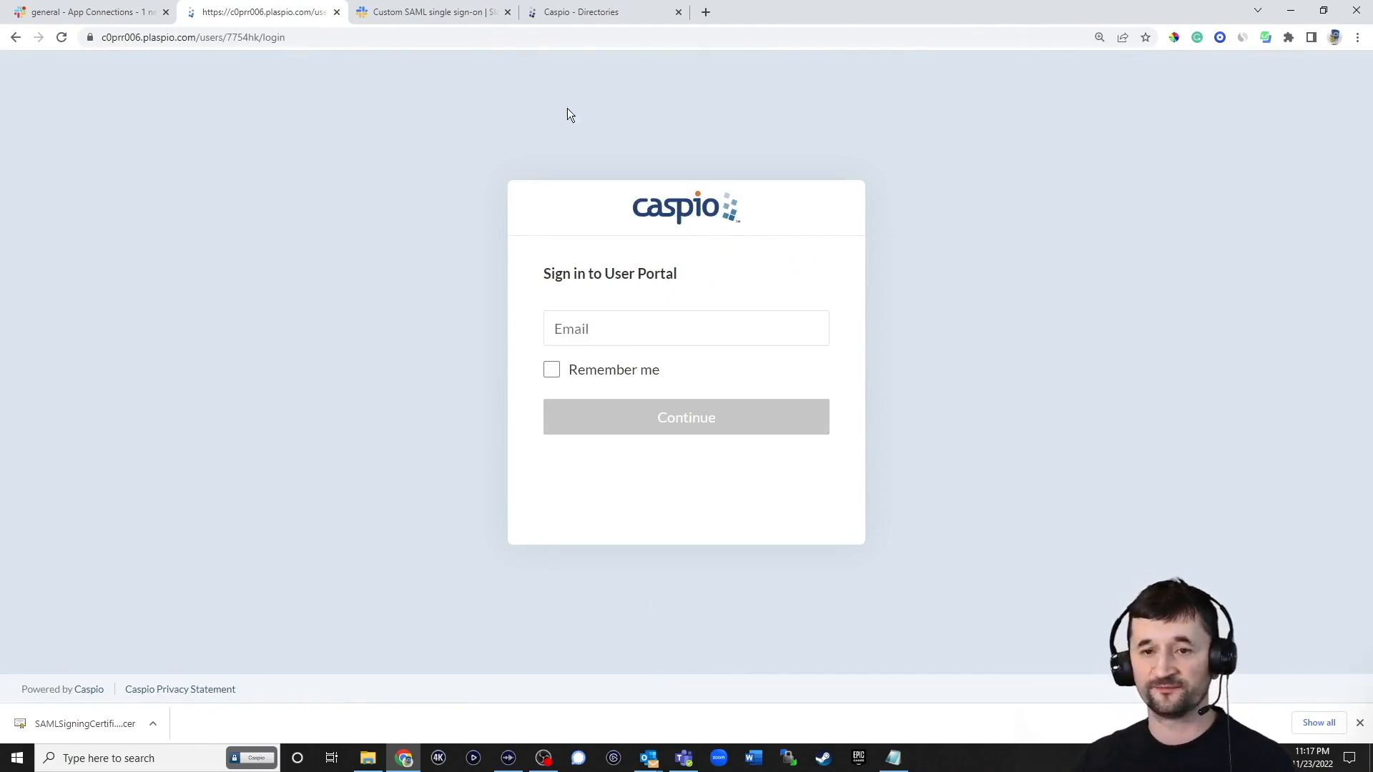
# Close the Slack connection panel and start a new user in the Marketing directory
pyautogui.click(575, 12)
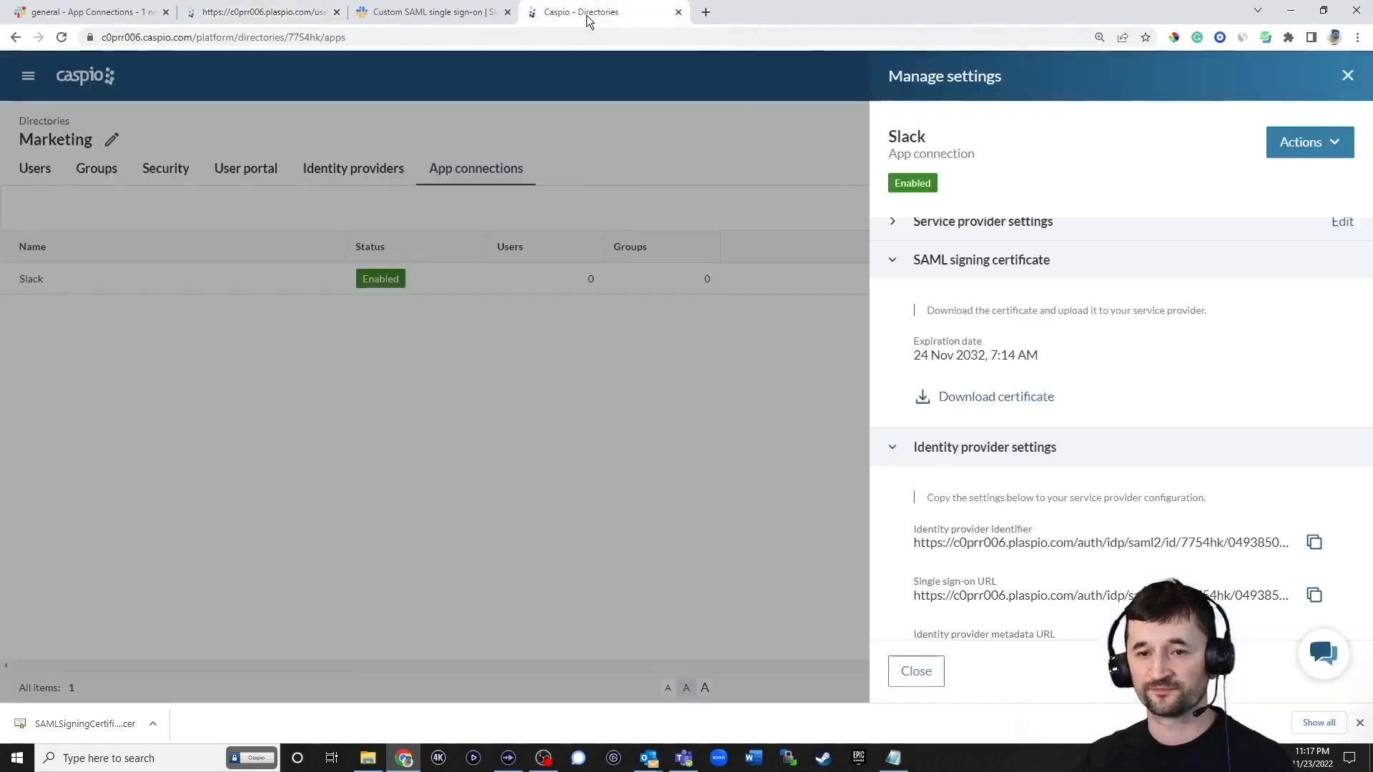
pyautogui.click(914, 669)
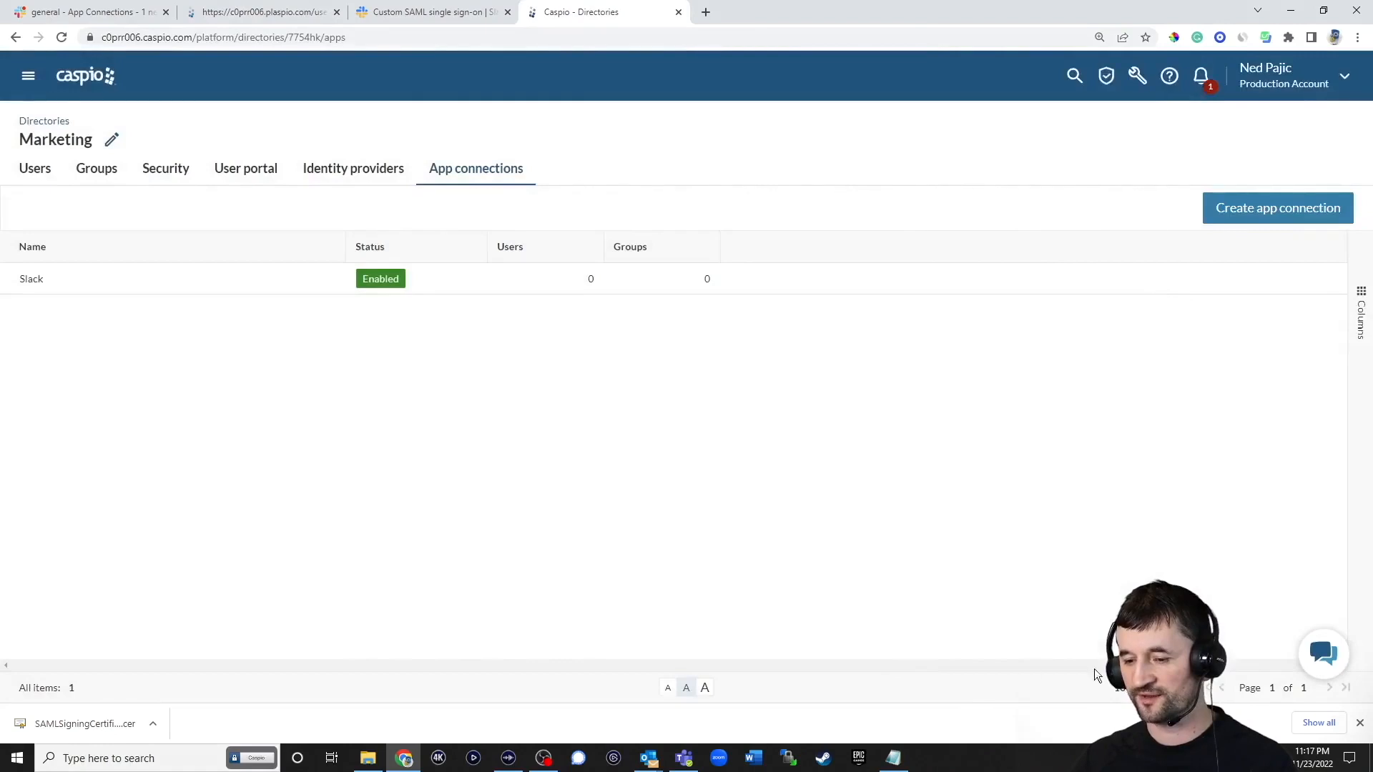
pyautogui.click(1360, 723)
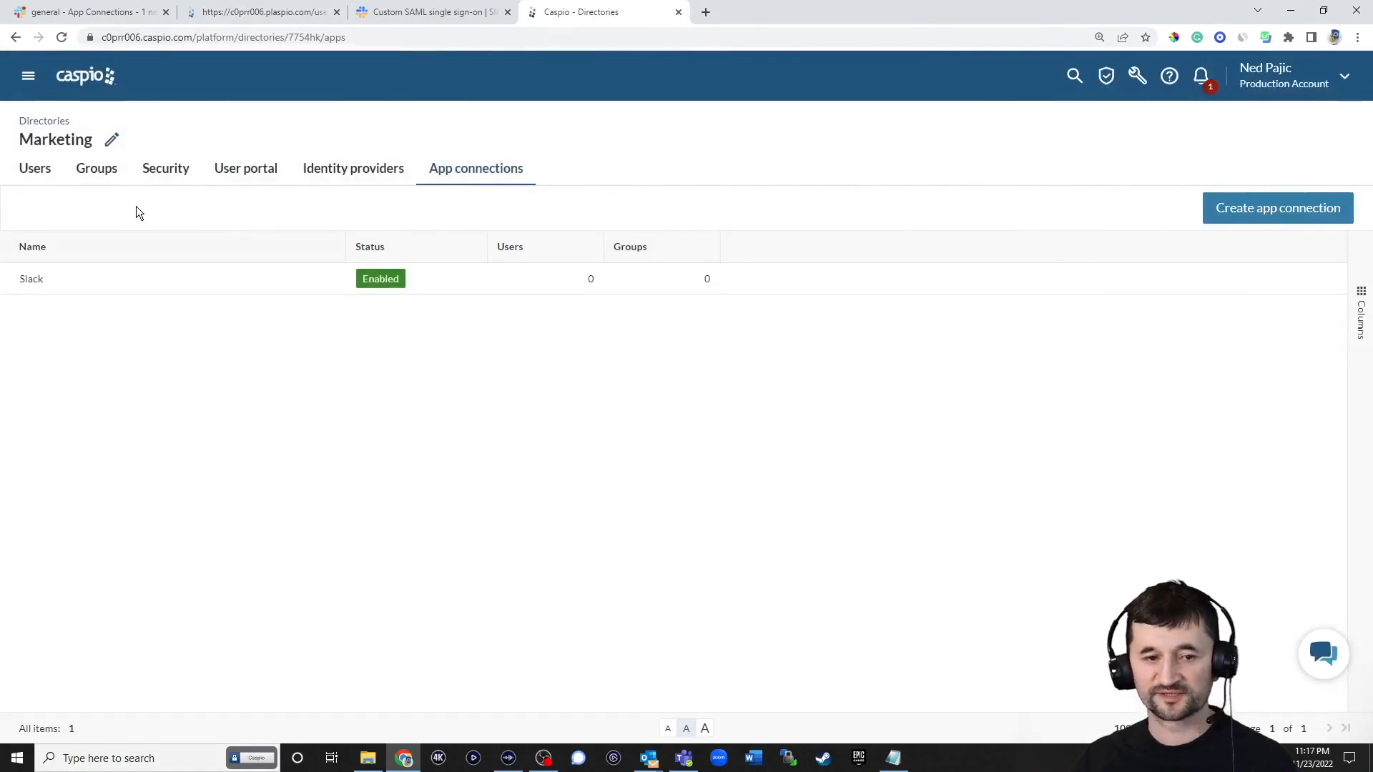
pyautogui.click(49, 171)
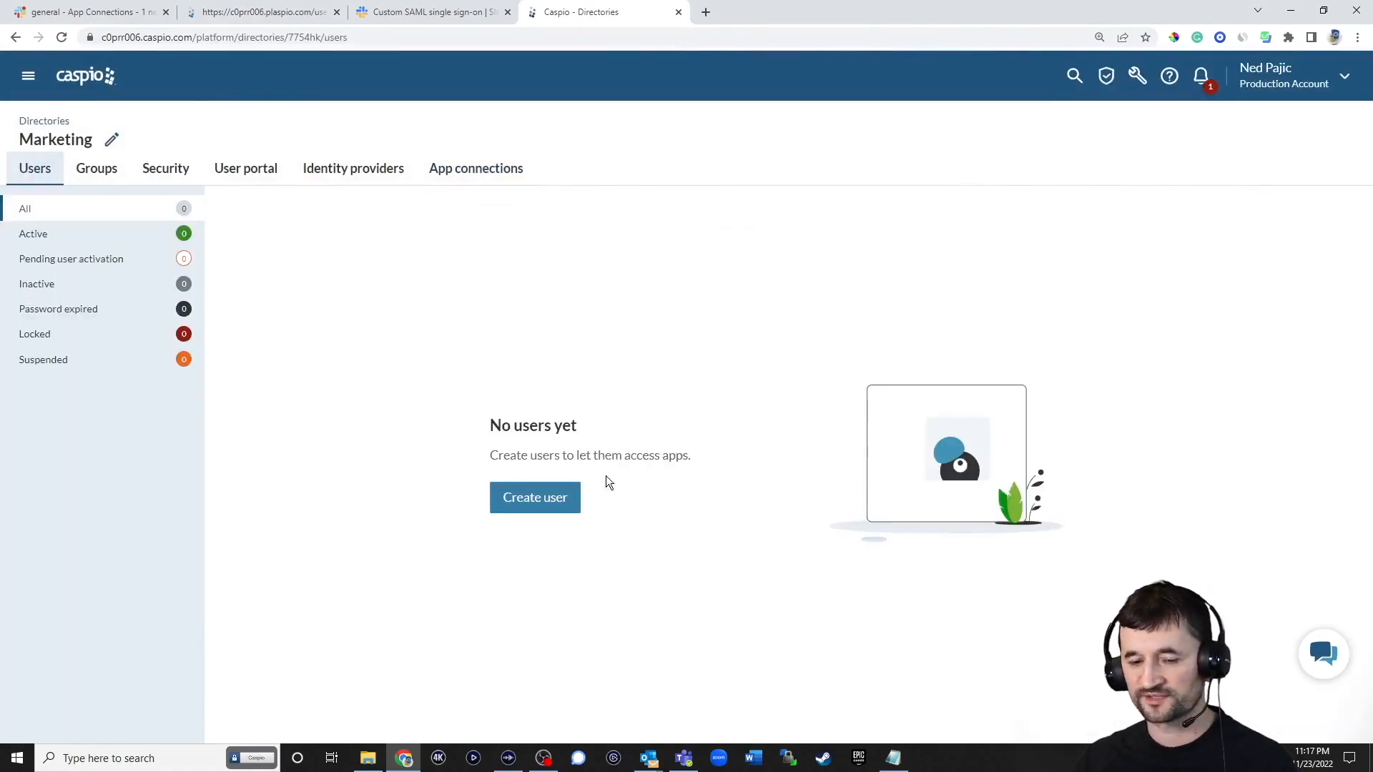
pyautogui.click(570, 497)
# Create an activated user with their e-mail and a generated, copied password
pyautogui.click(981, 177)
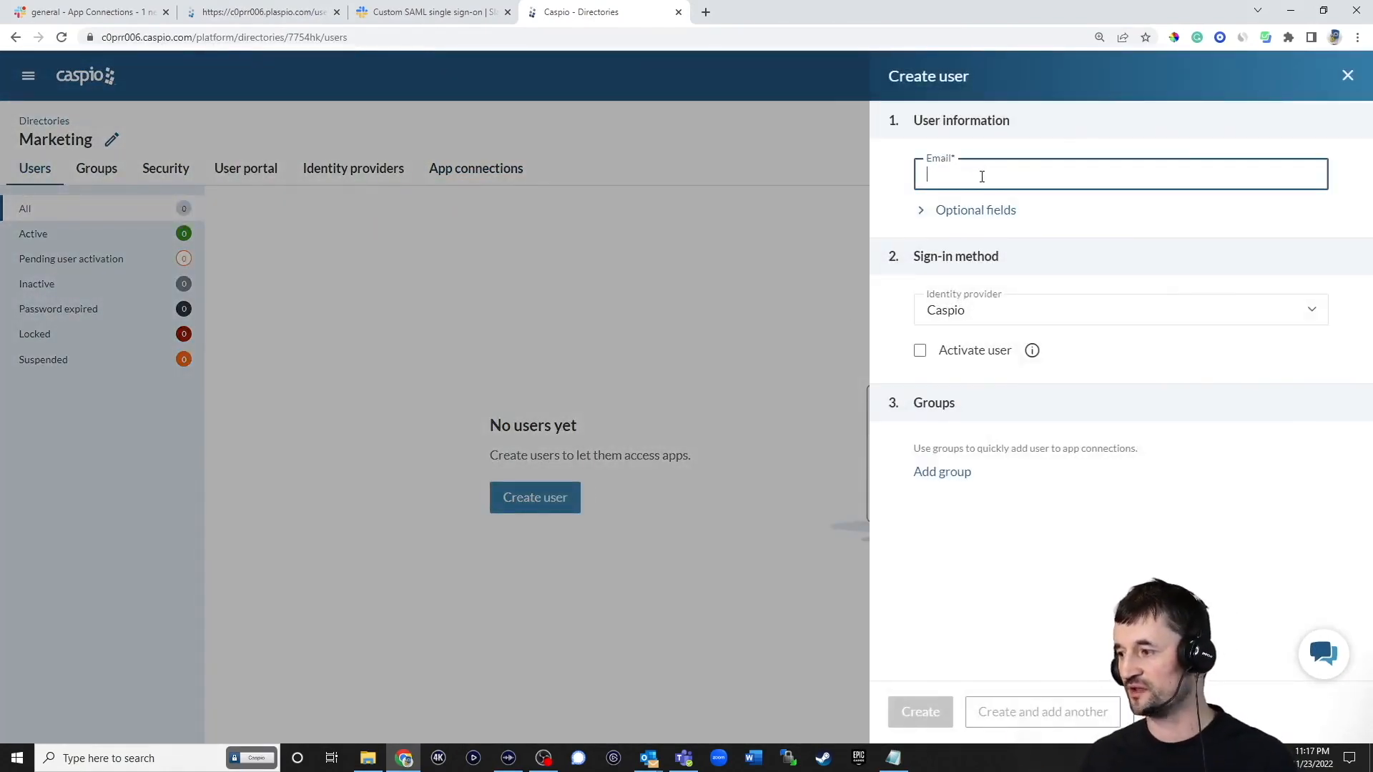
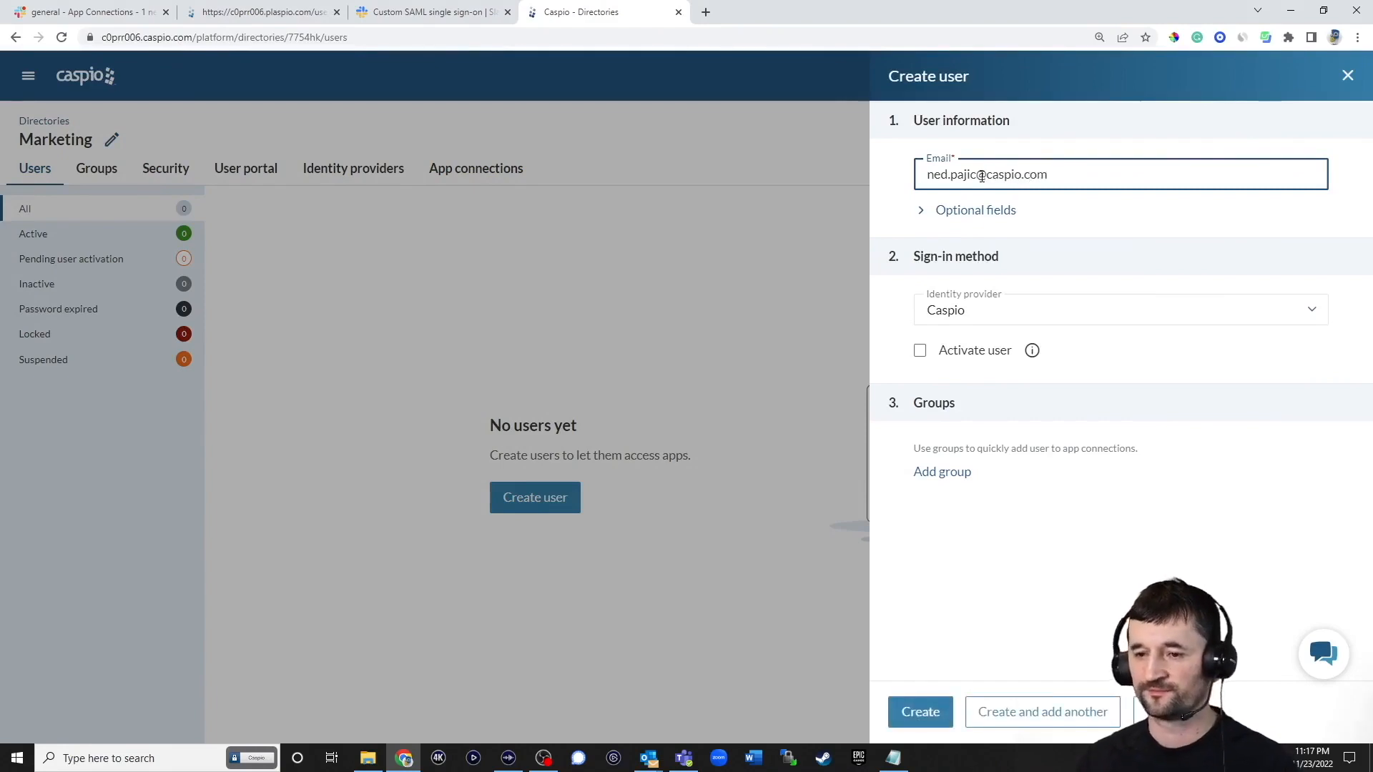
pyautogui.press('Tab')
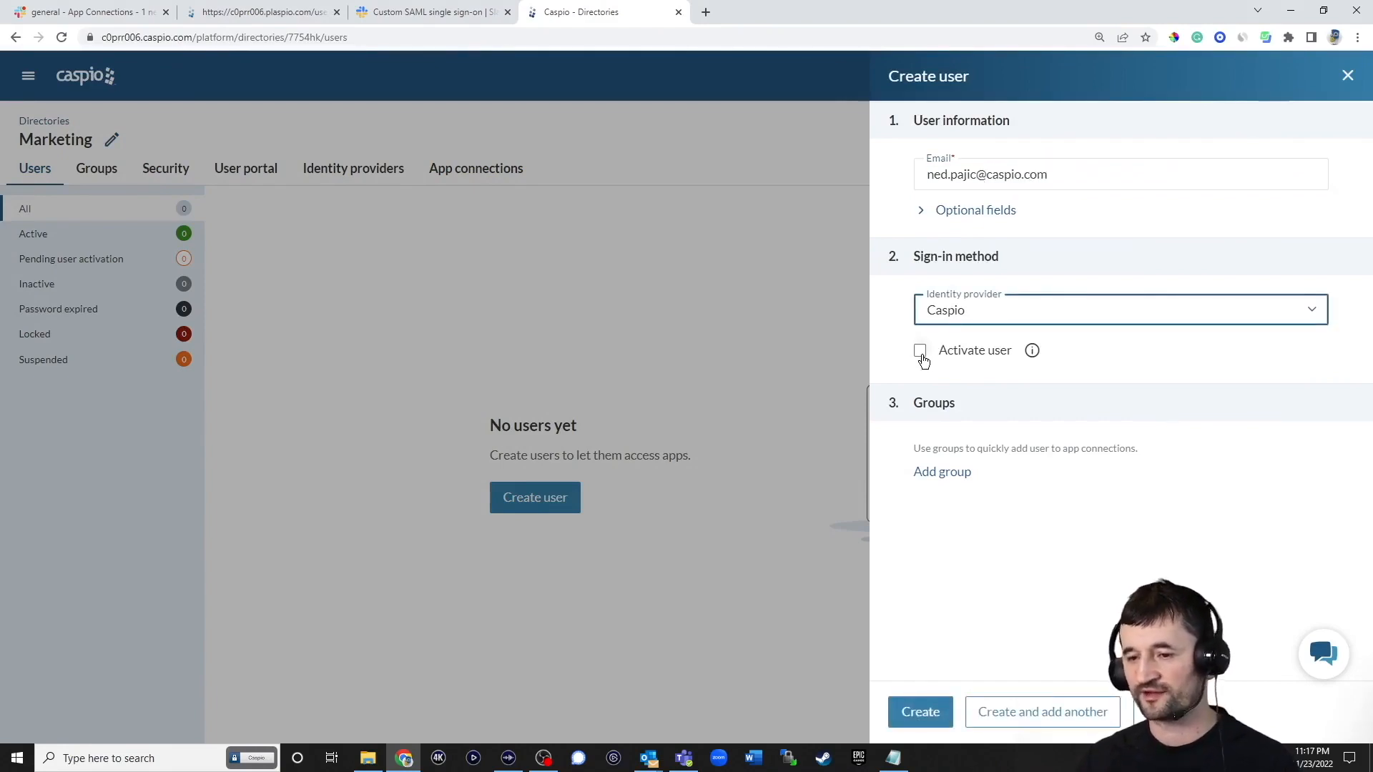
pyautogui.click(921, 351)
pyautogui.click(946, 436)
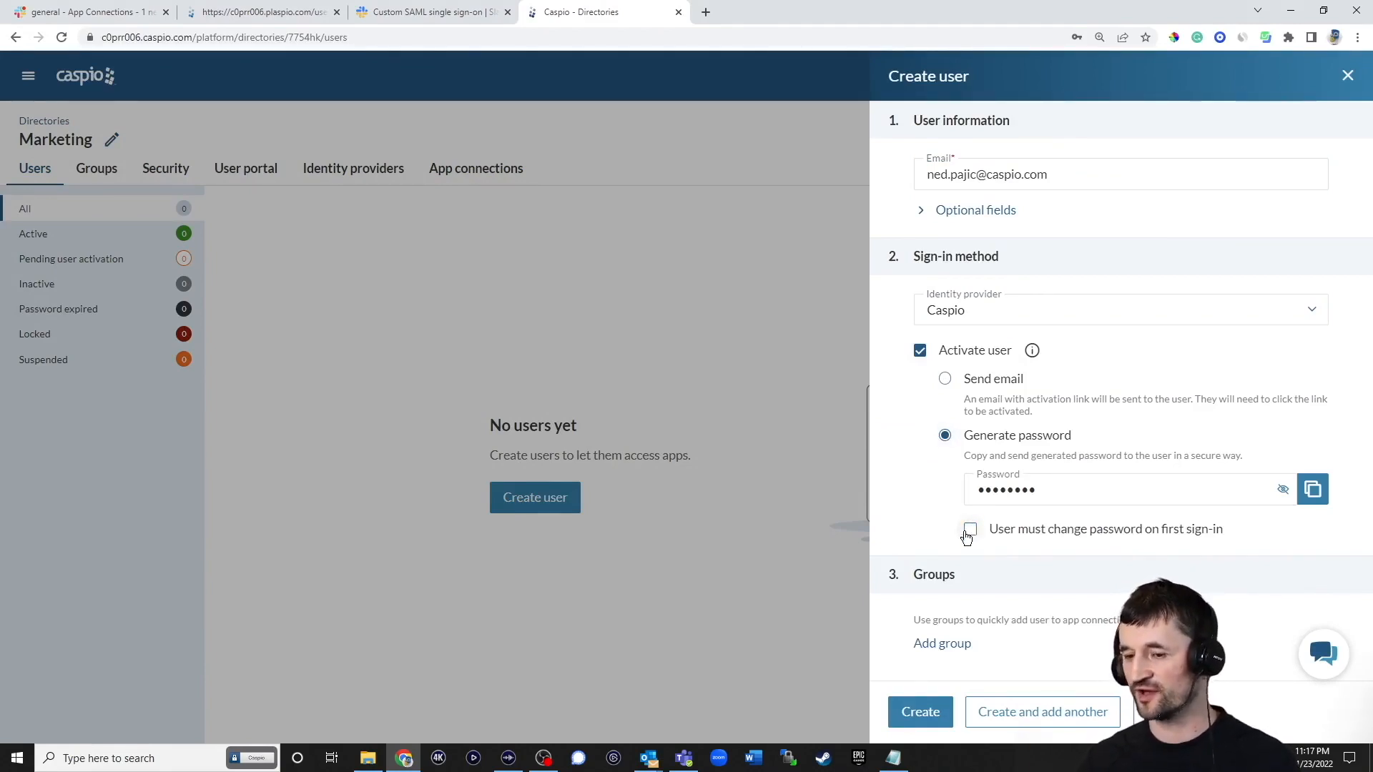
pyautogui.click(1313, 492)
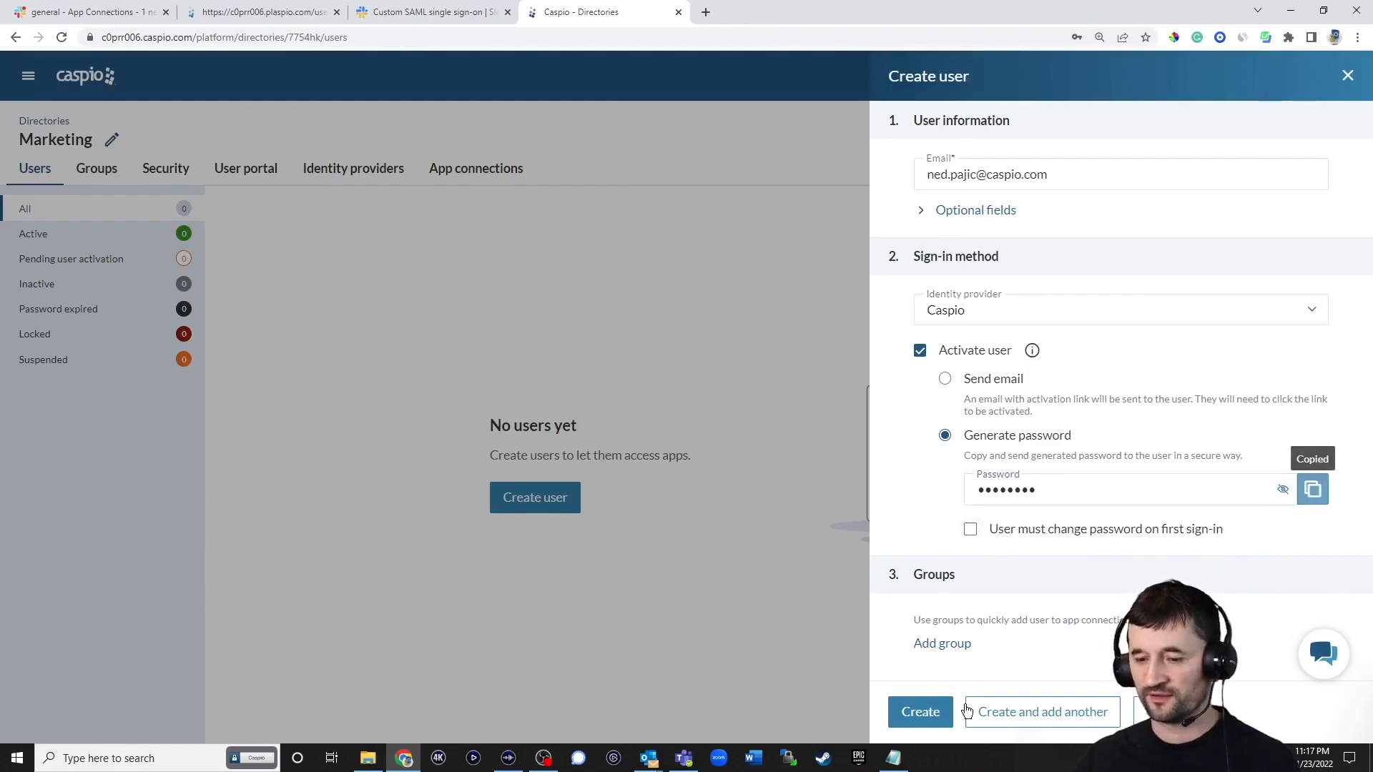
pyautogui.click(933, 716)
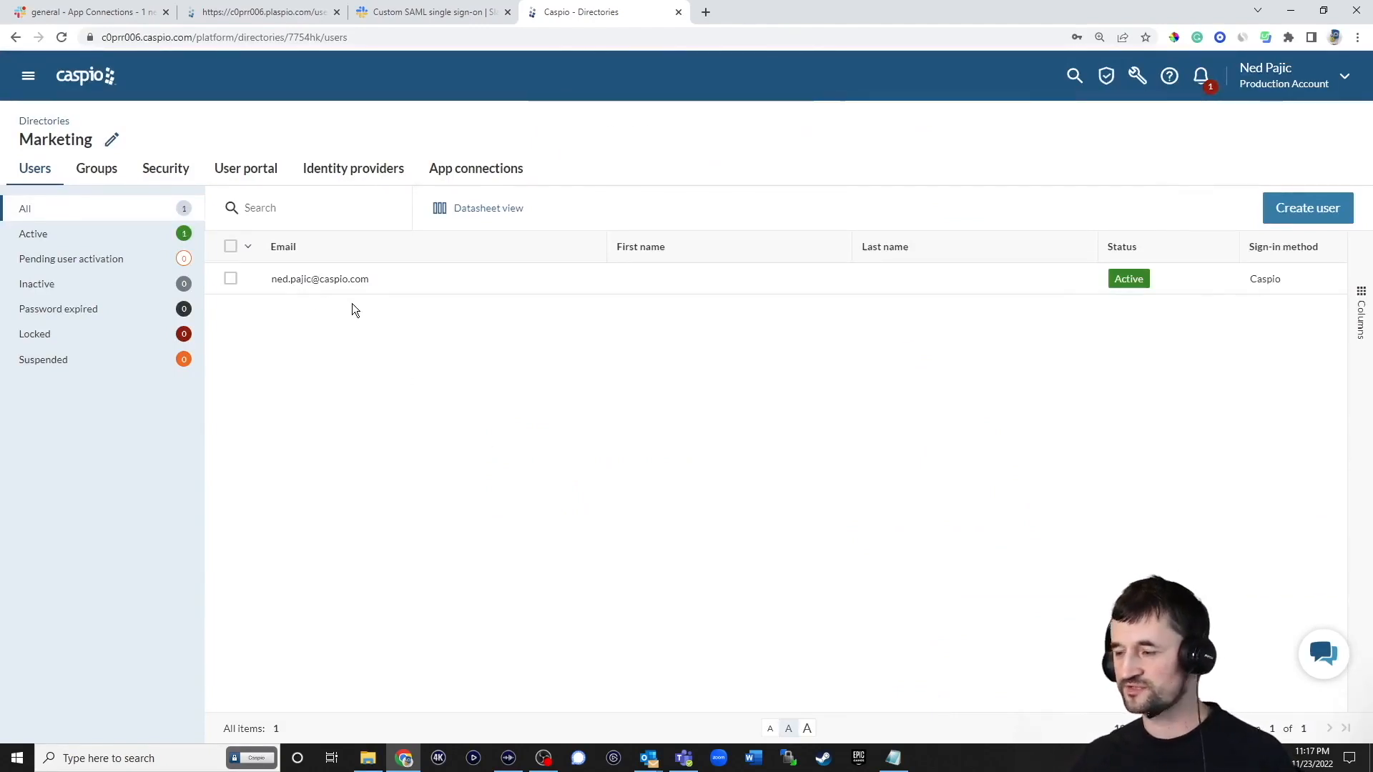
# Add the new user to the Slack app connection's users
pyautogui.click(448, 176)
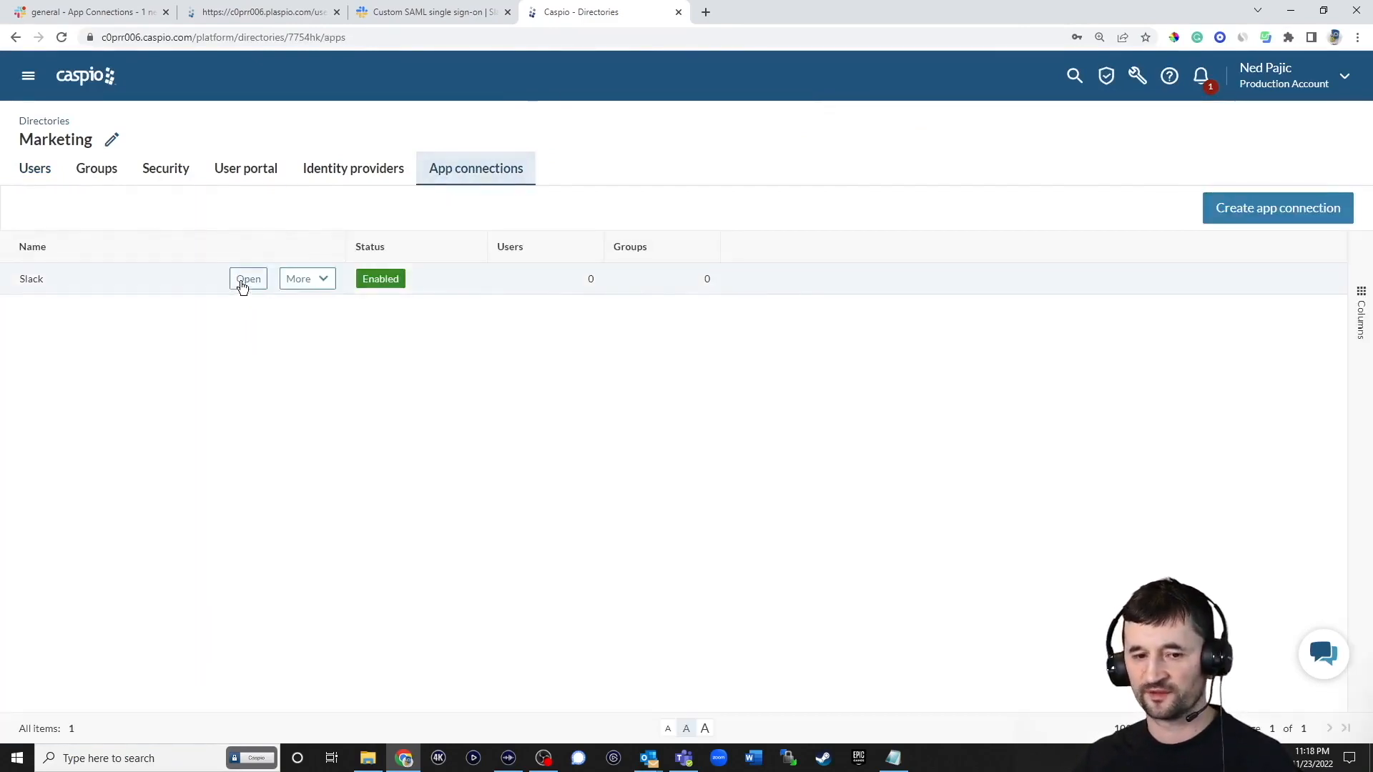
pyautogui.click(242, 285)
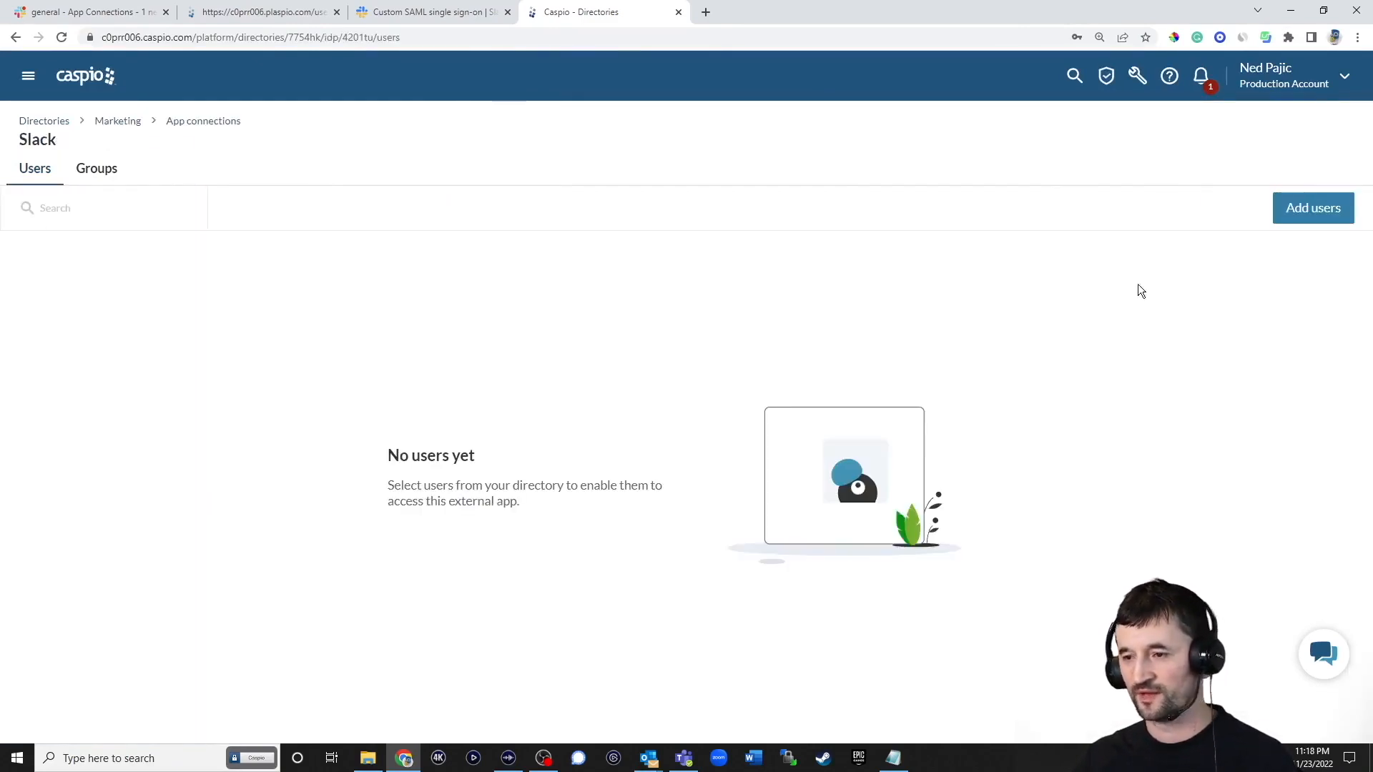
pyautogui.click(1314, 210)
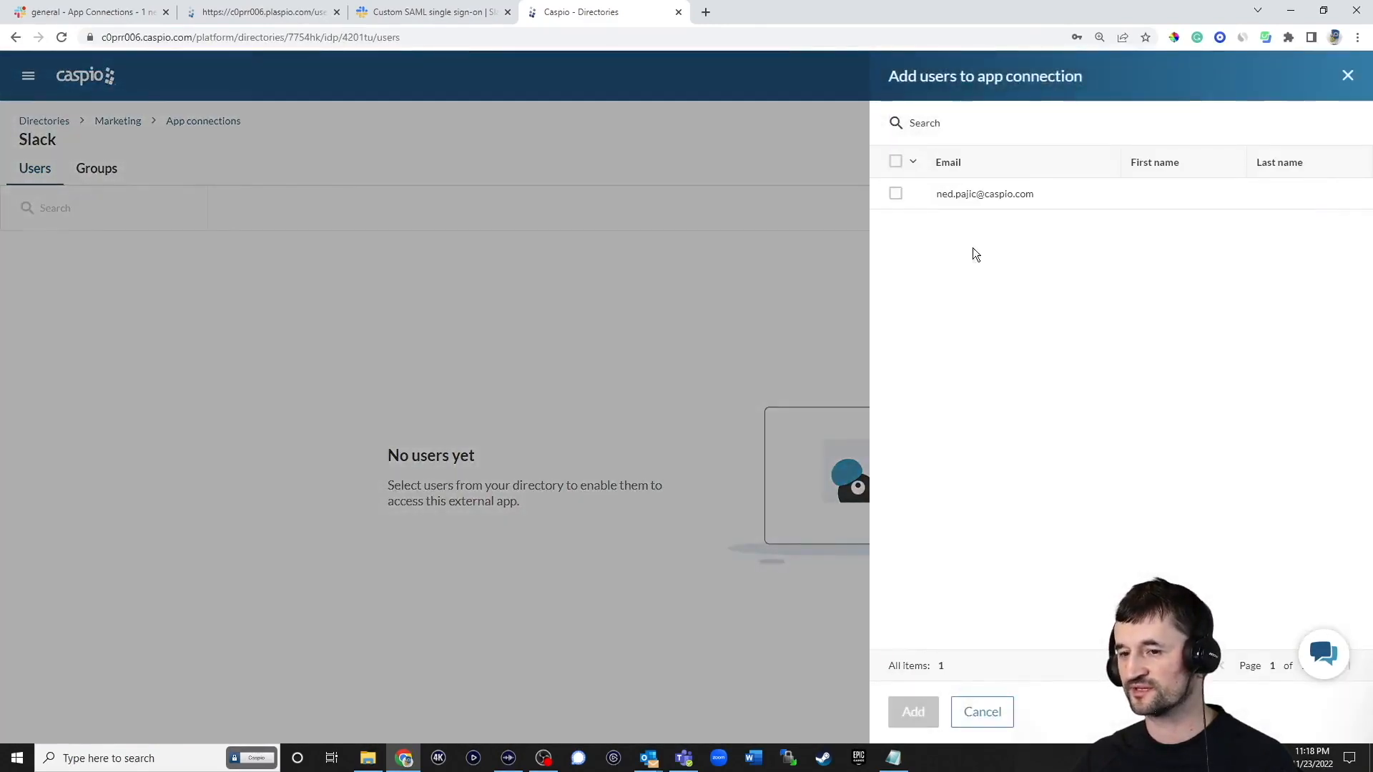
pyautogui.click(894, 194)
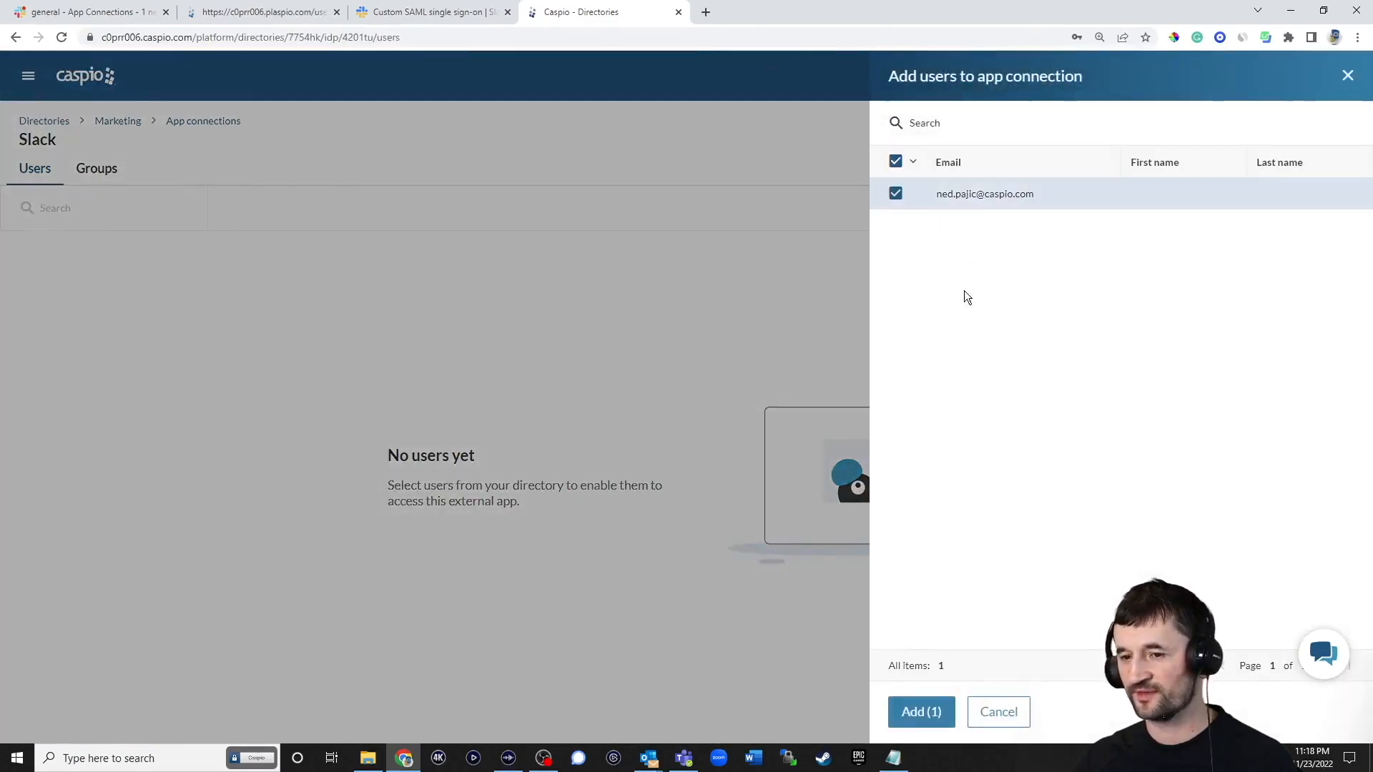
pyautogui.click(916, 713)
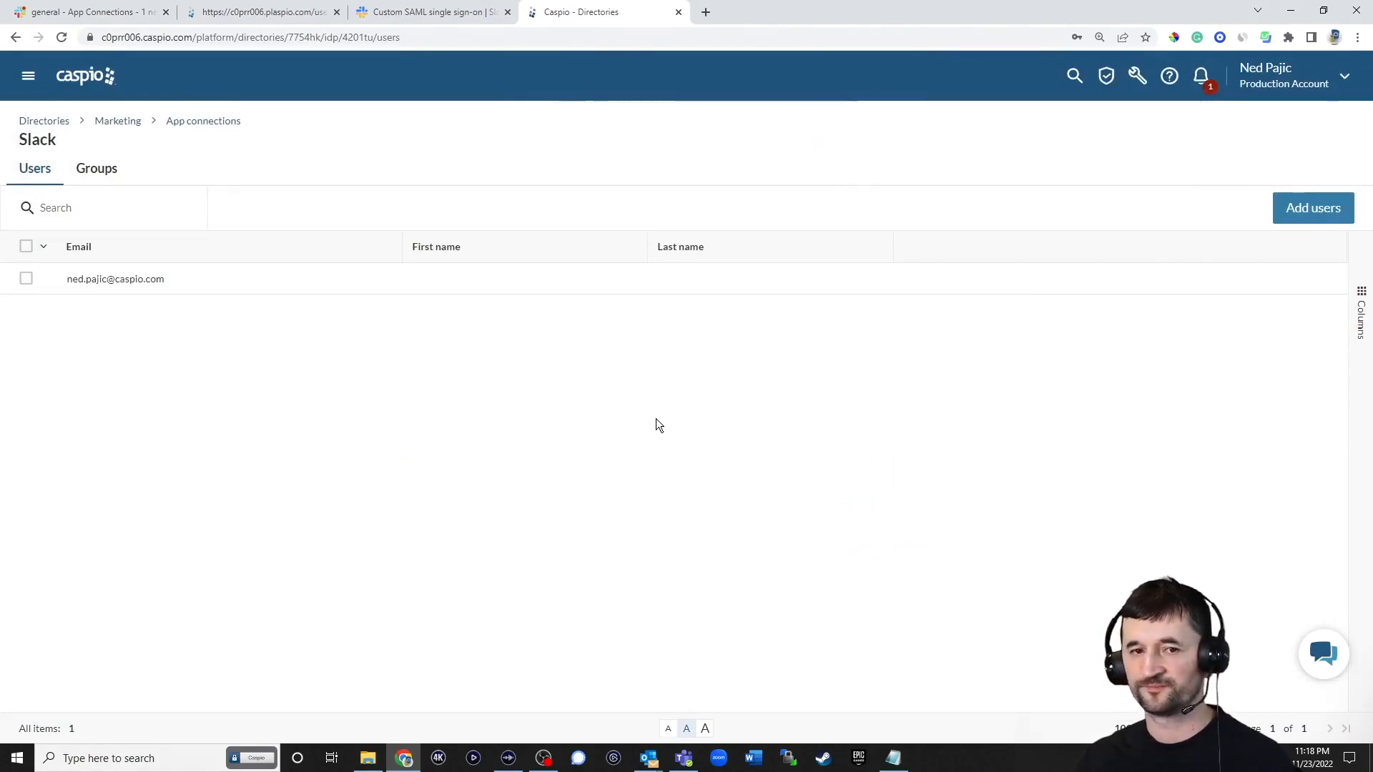
# On the Caspio User Portal sign-in page, enter the new user's saved e-mail and remember this device
pyautogui.click(284, 13)
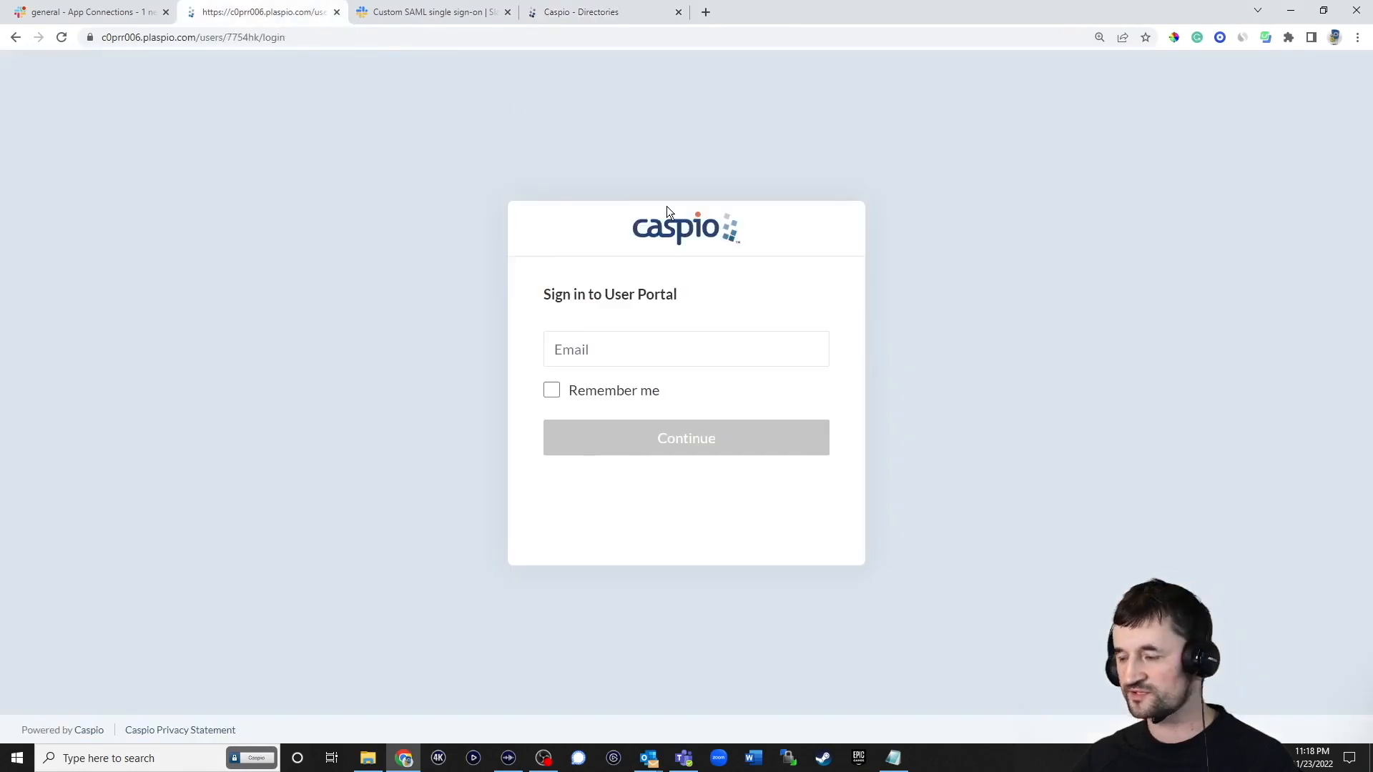
pyautogui.click(695, 340)
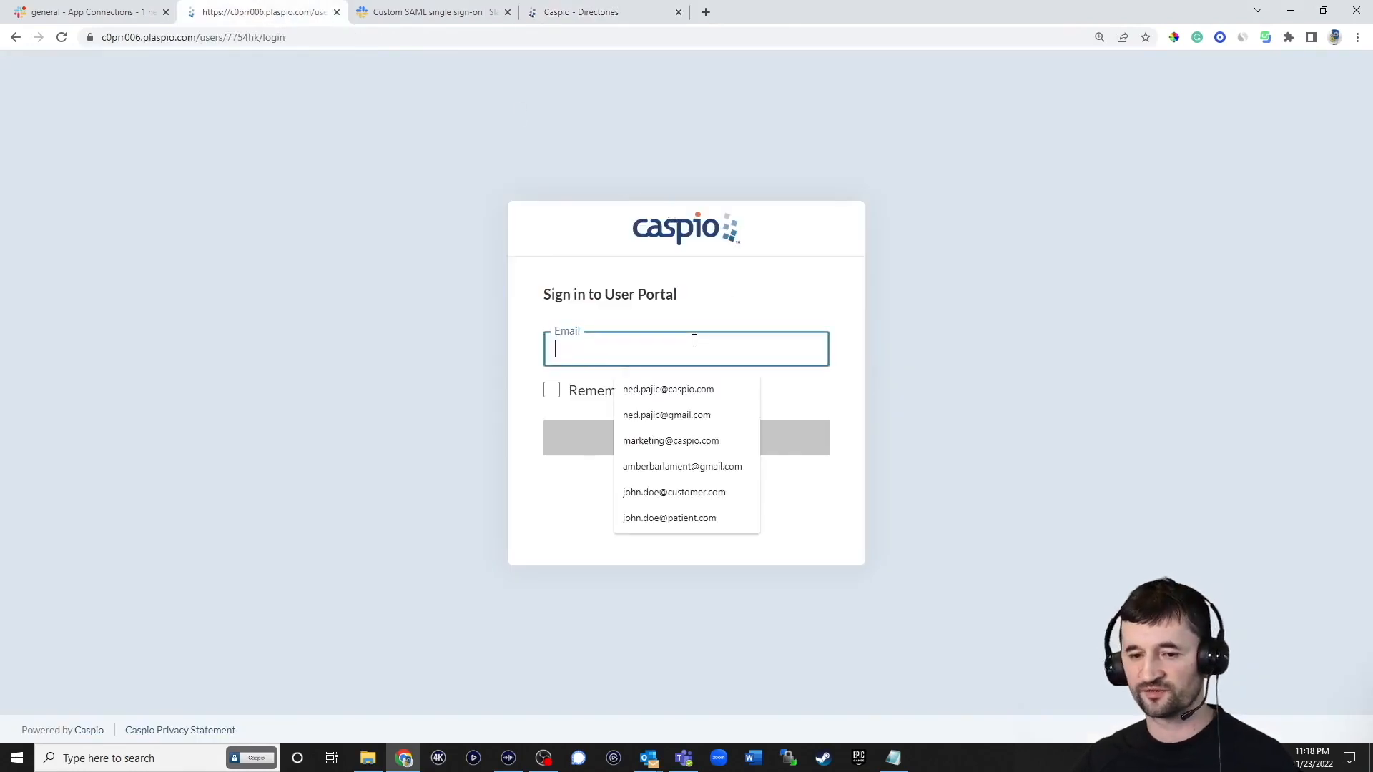
pyautogui.click(670, 389)
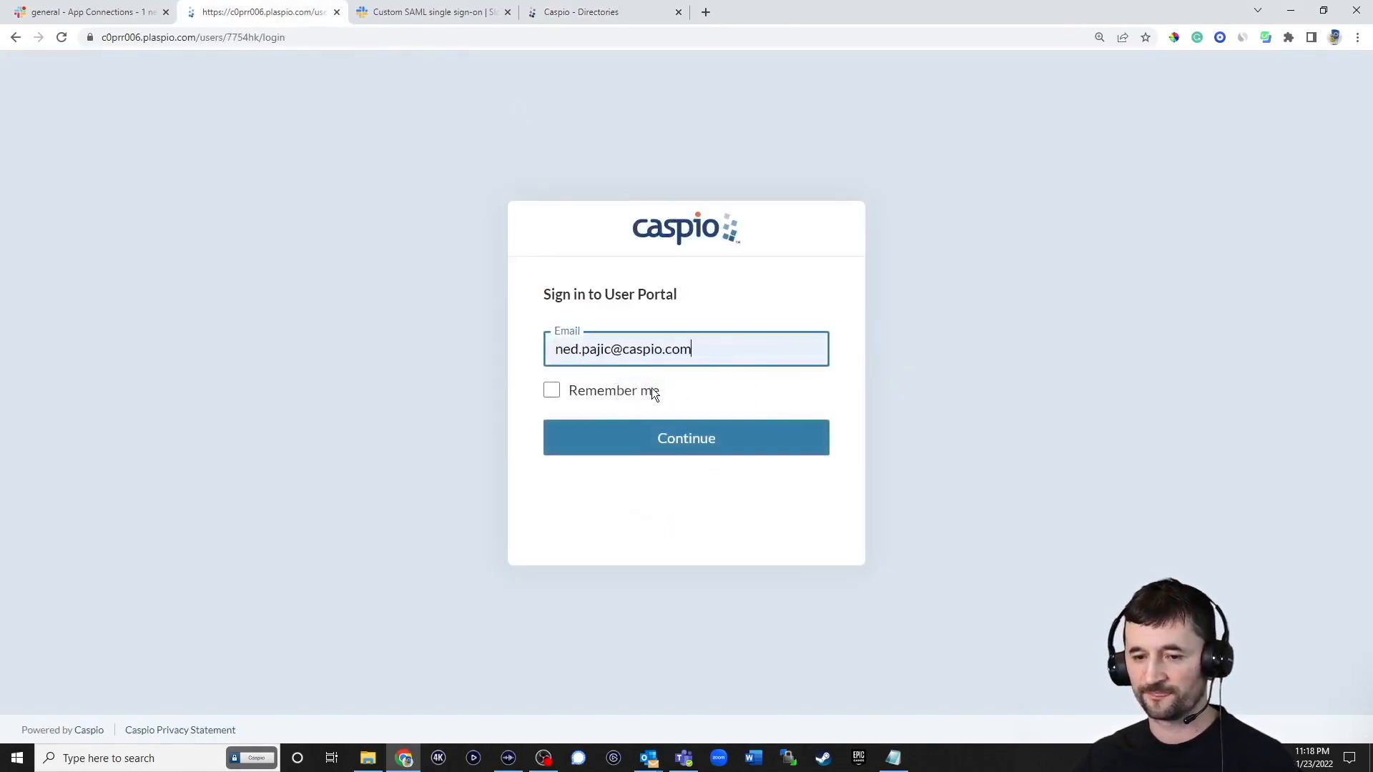
pyautogui.click(555, 392)
pyautogui.click(672, 434)
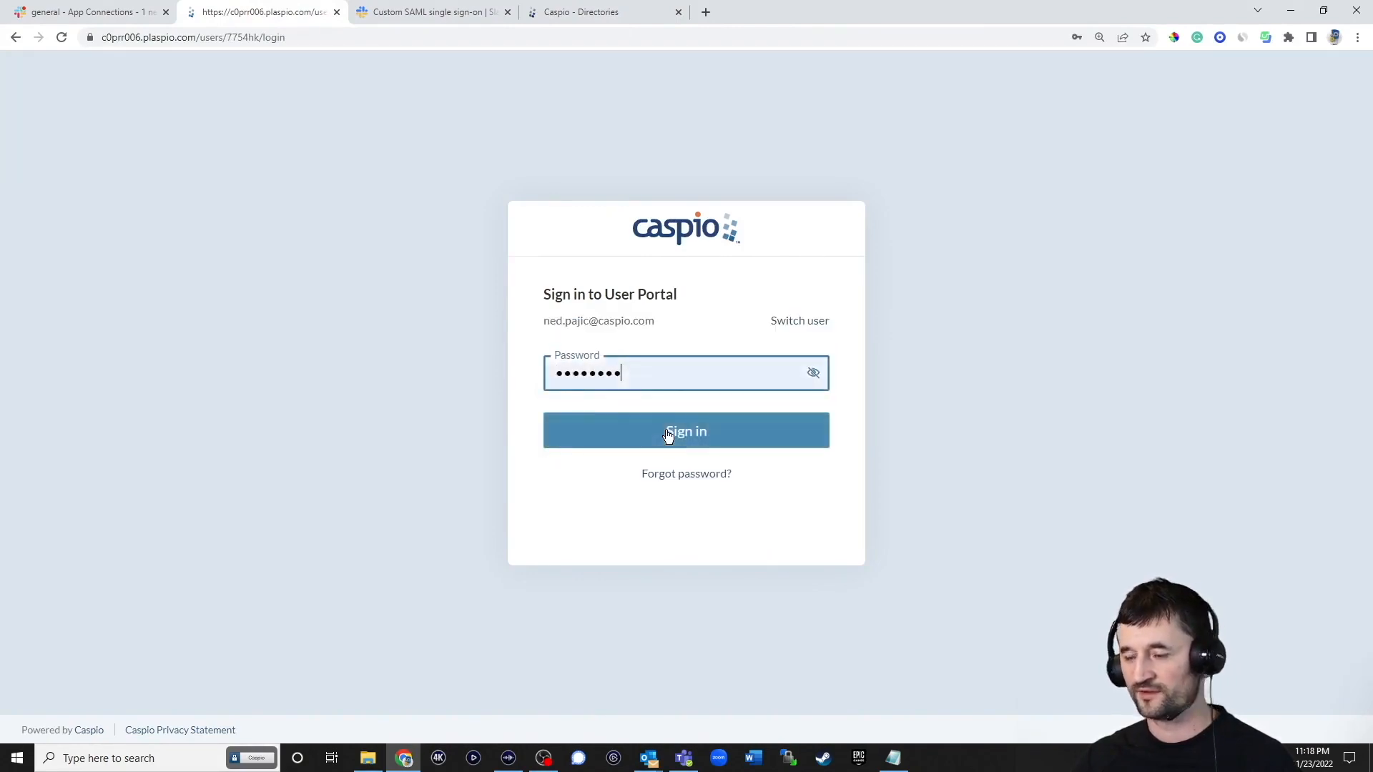
# Sign in with the pasted generated password, decline saving it, and return to Slack's #general
pyautogui.moveTo(657, 377); pyautogui.dragTo(509, 369)
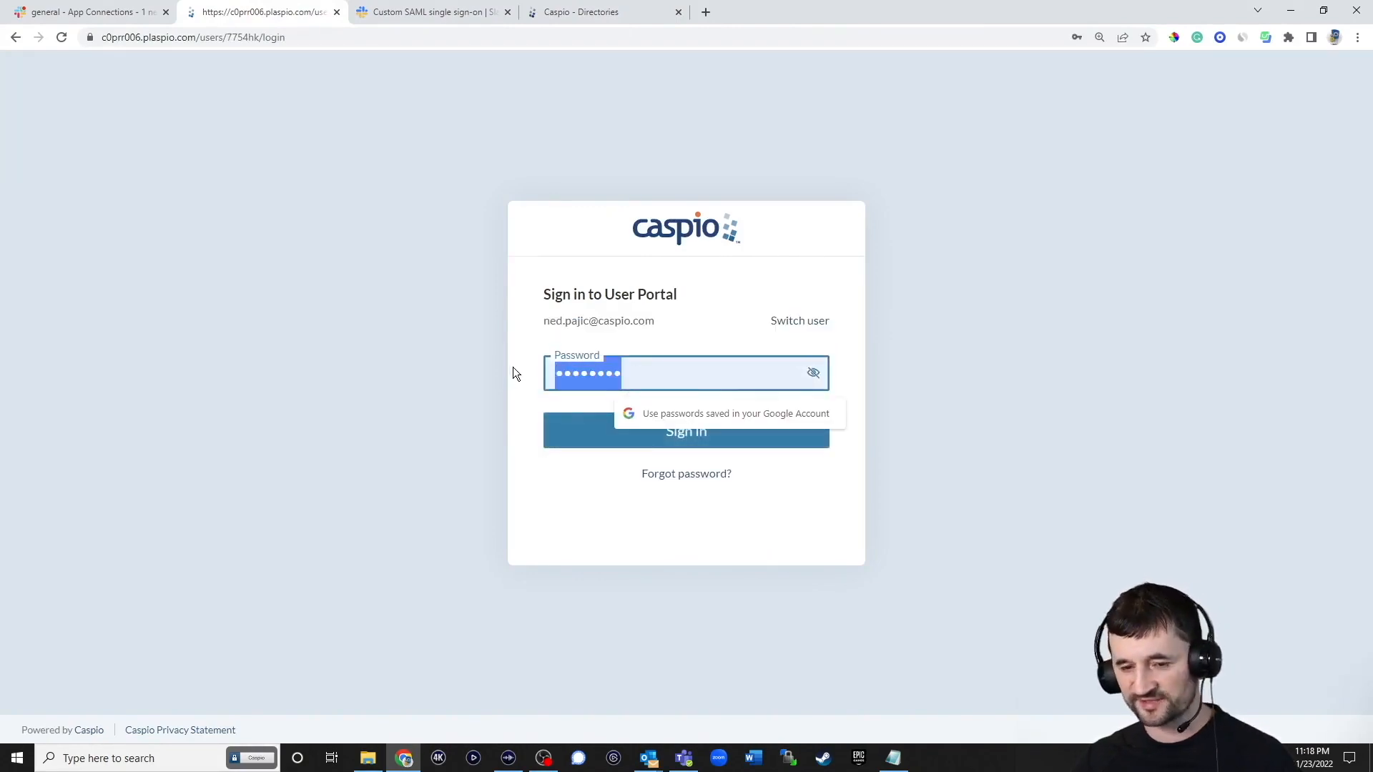
pyautogui.hotkey('ctrl', 'v')
pyautogui.click(690, 431)
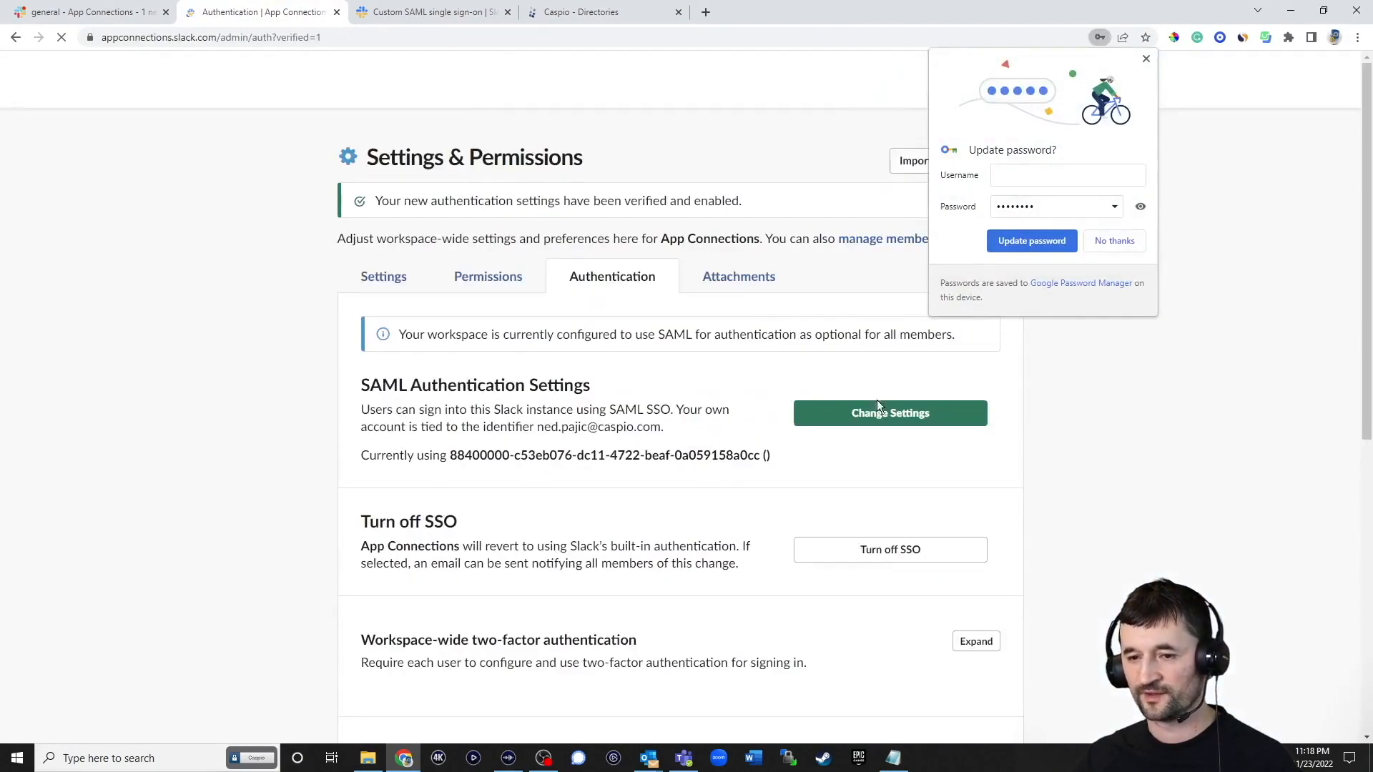
pyautogui.click(1117, 243)
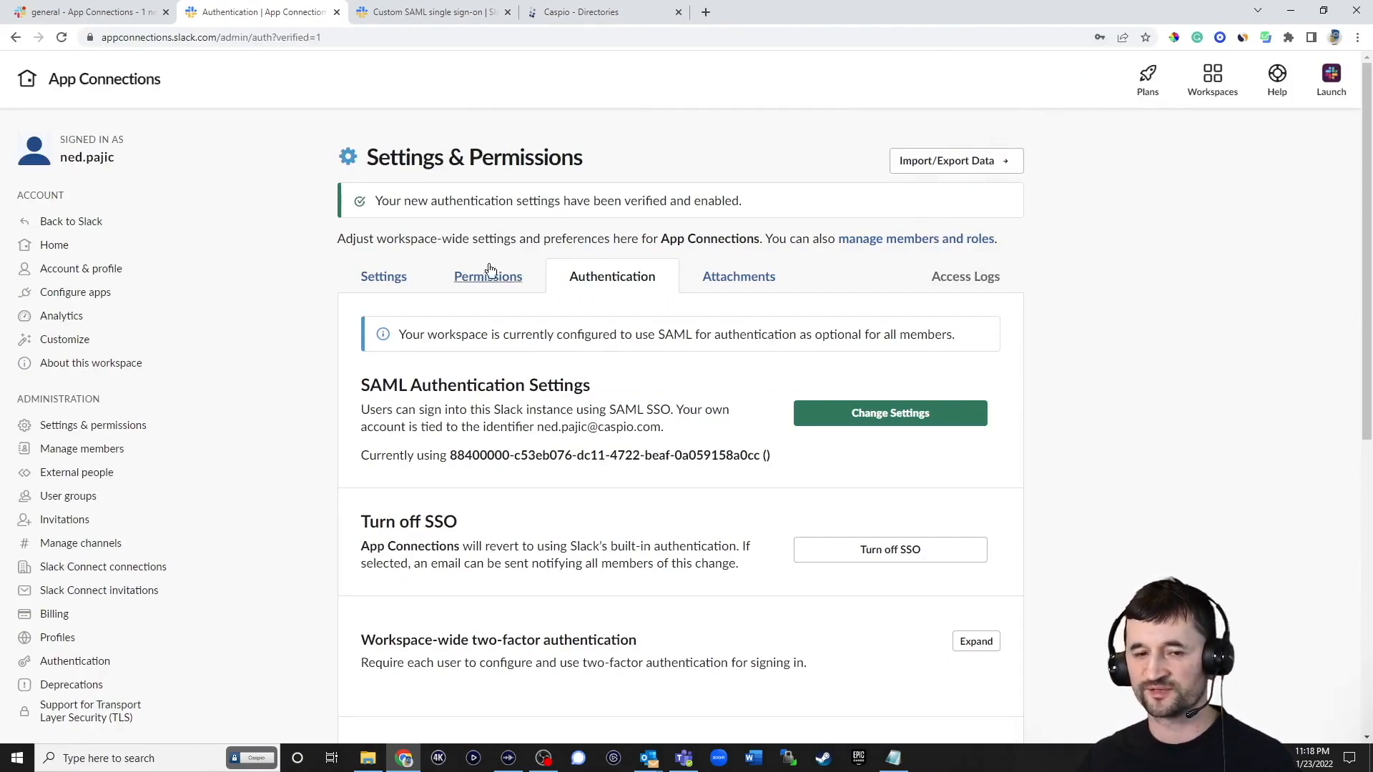
pyautogui.click(119, 20)
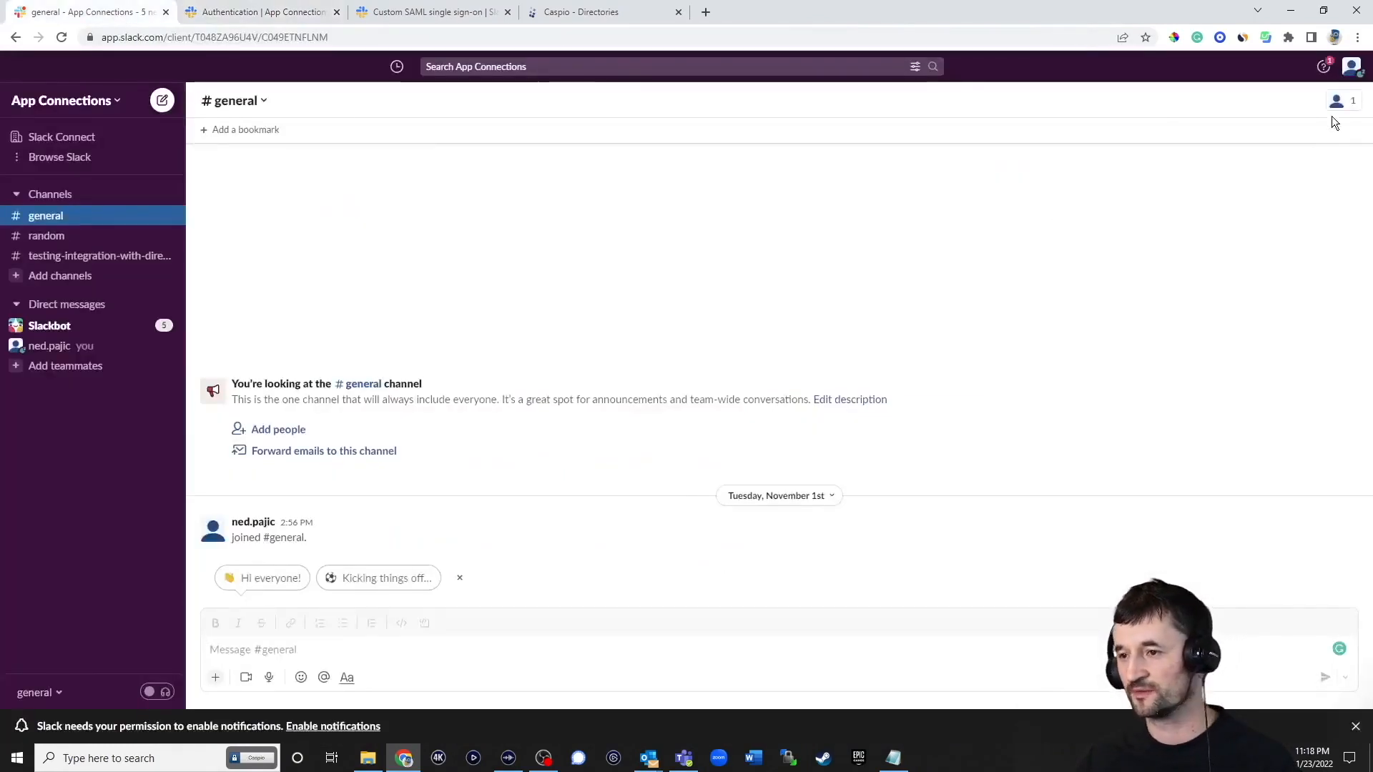
# Sign out of the App Connections workspace from the Slack profile menu
pyautogui.click(1351, 67)
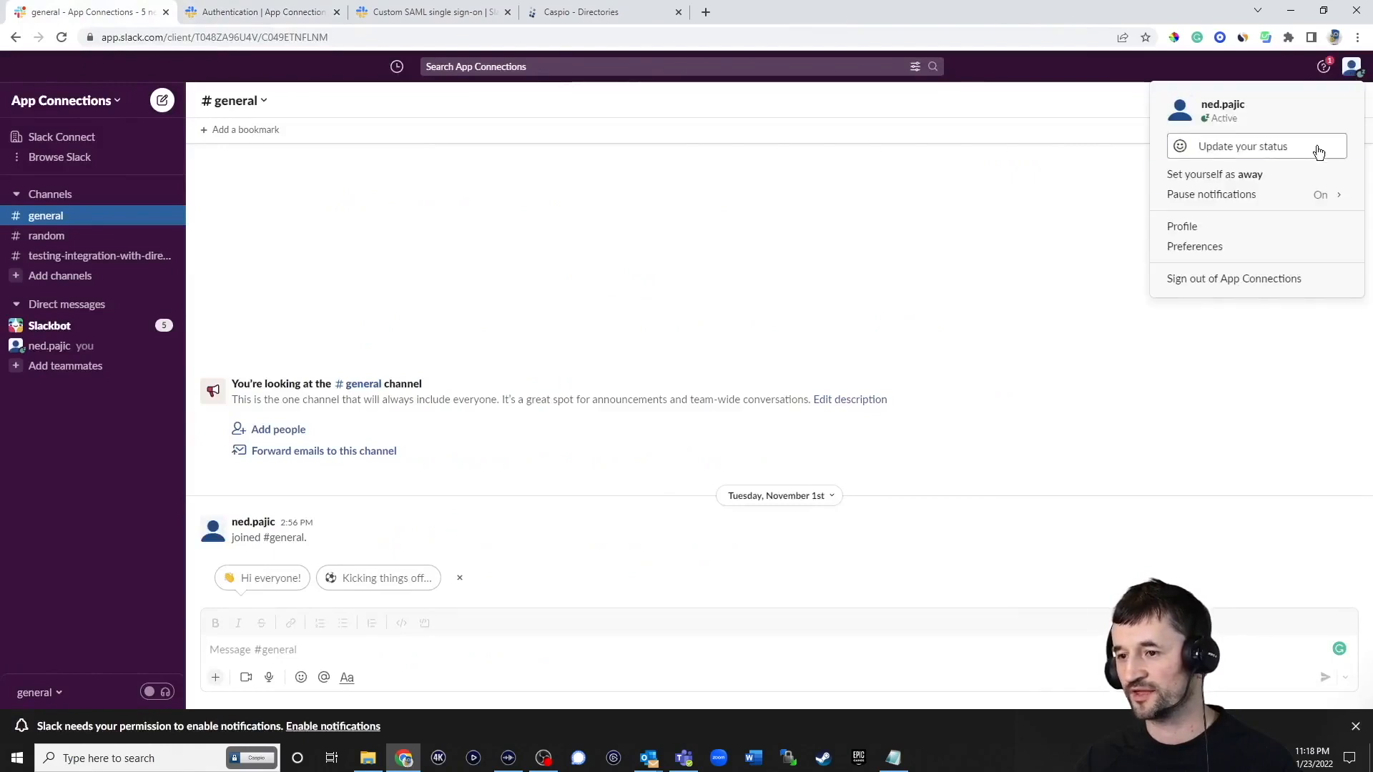
pyautogui.click(1230, 278)
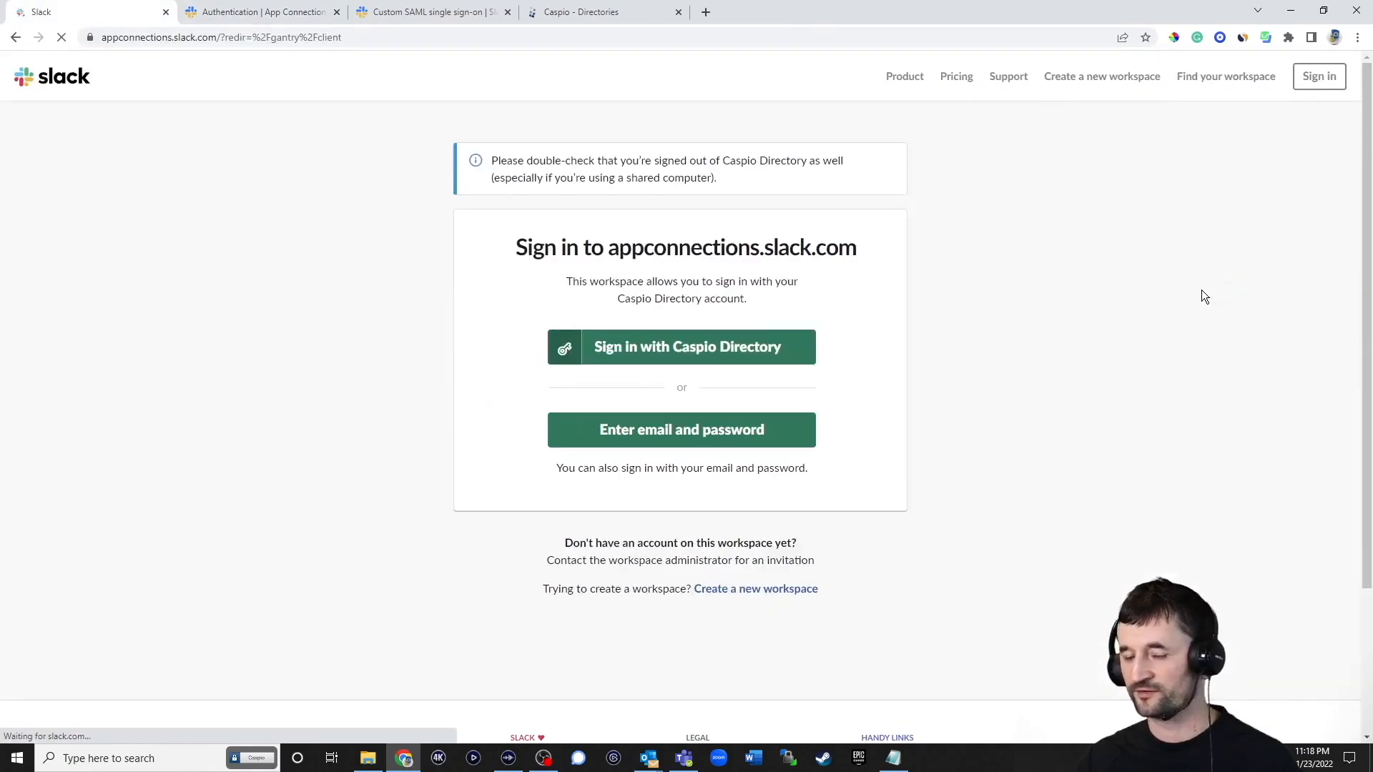